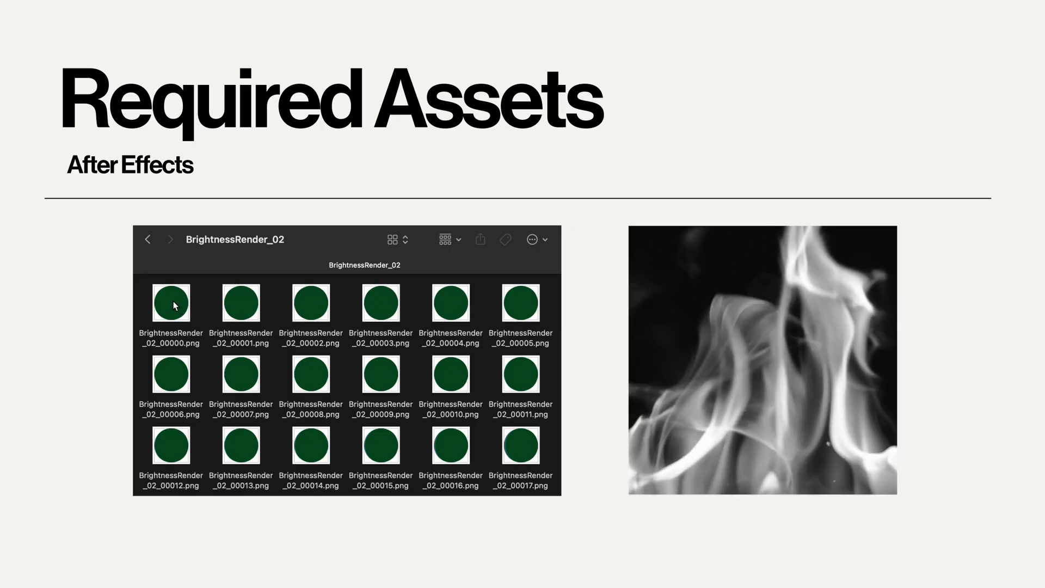
- Advance the slides to 'Required Assets – After Effects', showing the BrightnessRender_02 frames and fire clip
{"action": "left_click", "coordinate": [175, 308]}
{"action": "key", "text": "space"}
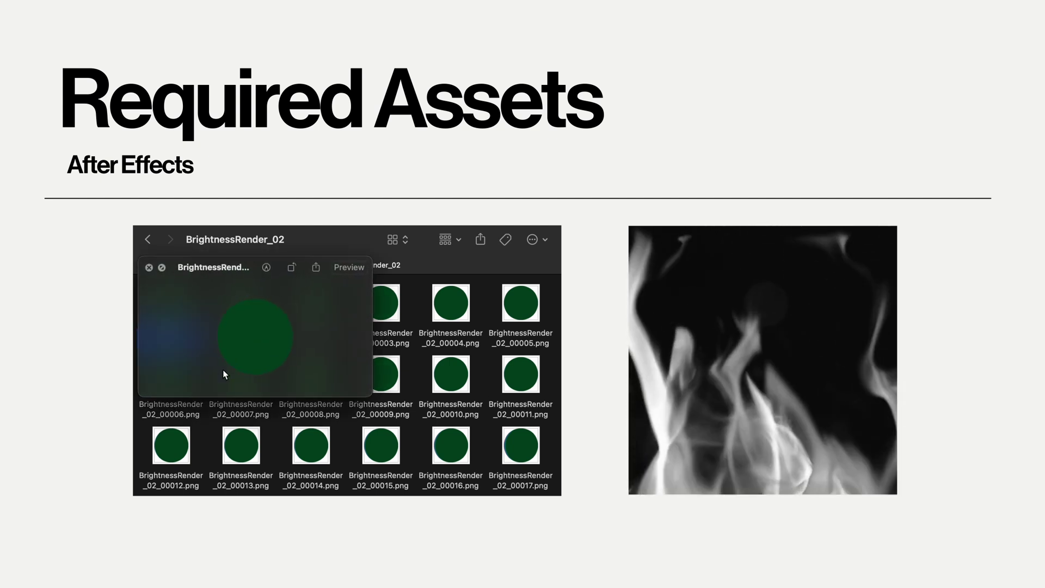
{"action": "key", "text": "space"}
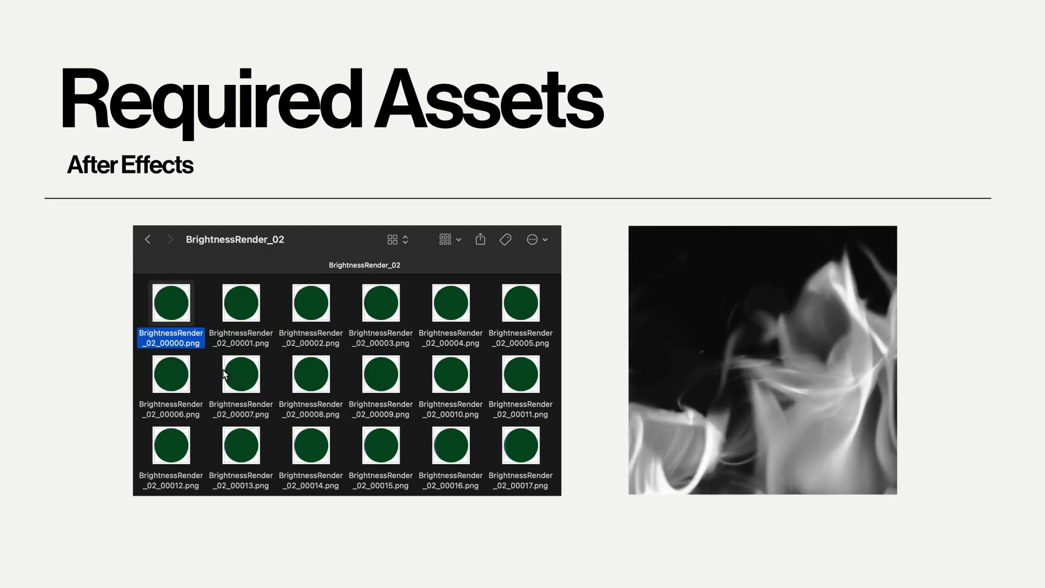
{"action": "key", "text": "space"}
{"action": "key", "text": "Right"}
{"action": "key", "text": "Right"}
{"action": "key", "text": "Right"}
{"action": "key", "text": "Right"}
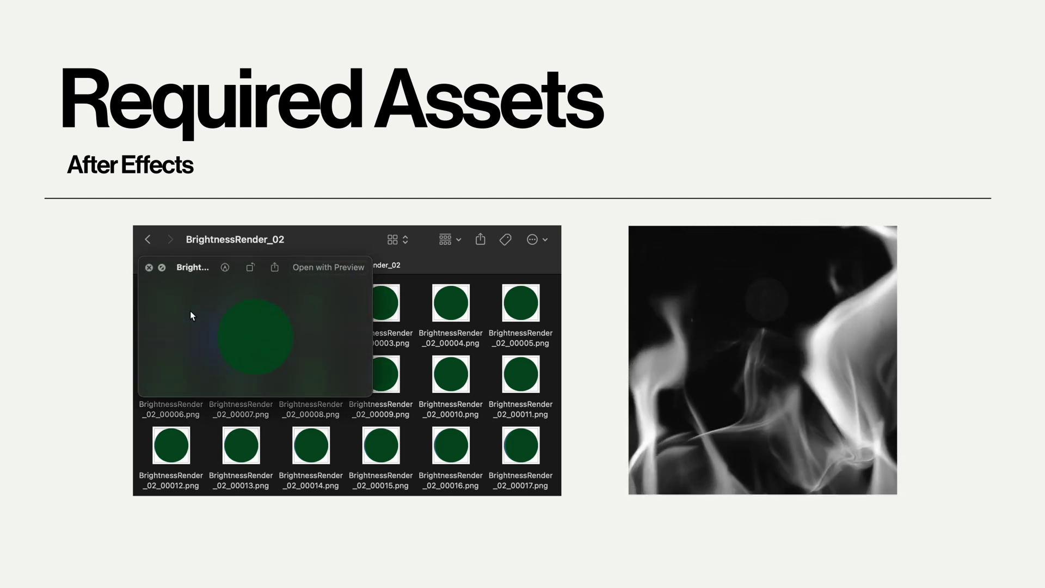
{"action": "key", "text": "Right"}
{"action": "key", "text": "Right"}
{"action": "key", "text": "Right"}
{"action": "key", "text": "Right"}
{"action": "key", "text": "Right"}
{"action": "key", "text": "Right"}
{"action": "key", "text": "Right"}
{"action": "key", "text": "Right"}
{"action": "key", "text": "Right"}
{"action": "key", "text": "Right"}
{"action": "key", "text": "Right"}
{"action": "key", "text": "Right"}
{"action": "key", "text": "Right"}
{"action": "key", "text": "Right"}
{"action": "key", "text": "Right"}
{"action": "key", "text": "Right"}
{"action": "key", "text": "Right"}
{"action": "key", "text": "Right"}
{"action": "key", "text": "Right"}
{"action": "key", "text": "Right"}
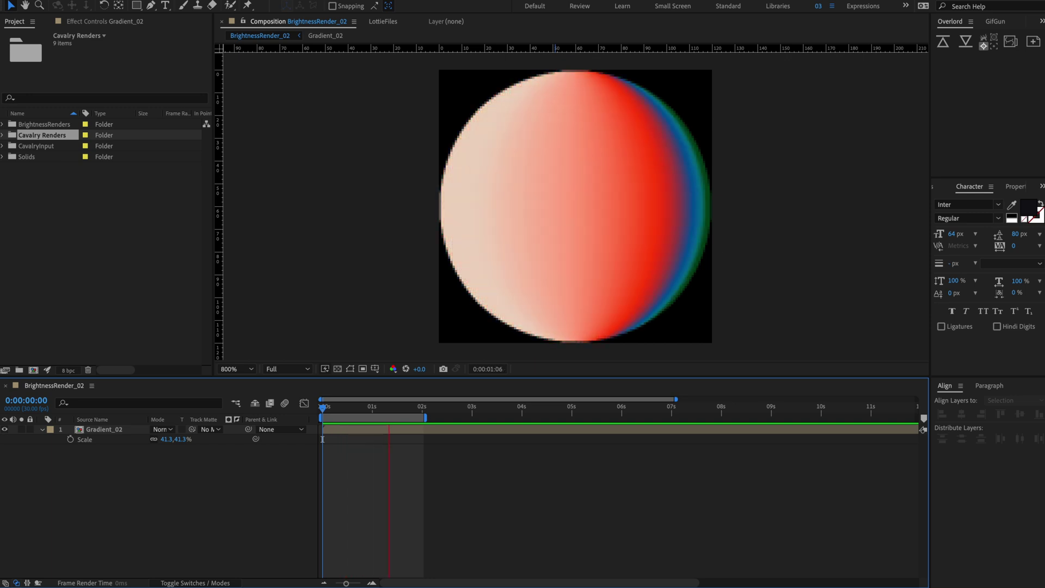
- Scrub the timeline to about 2 seconds to check the circle turning peach
{"action": "key", "text": "space"}
{"action": "left_click", "coordinate": [316, 413]}
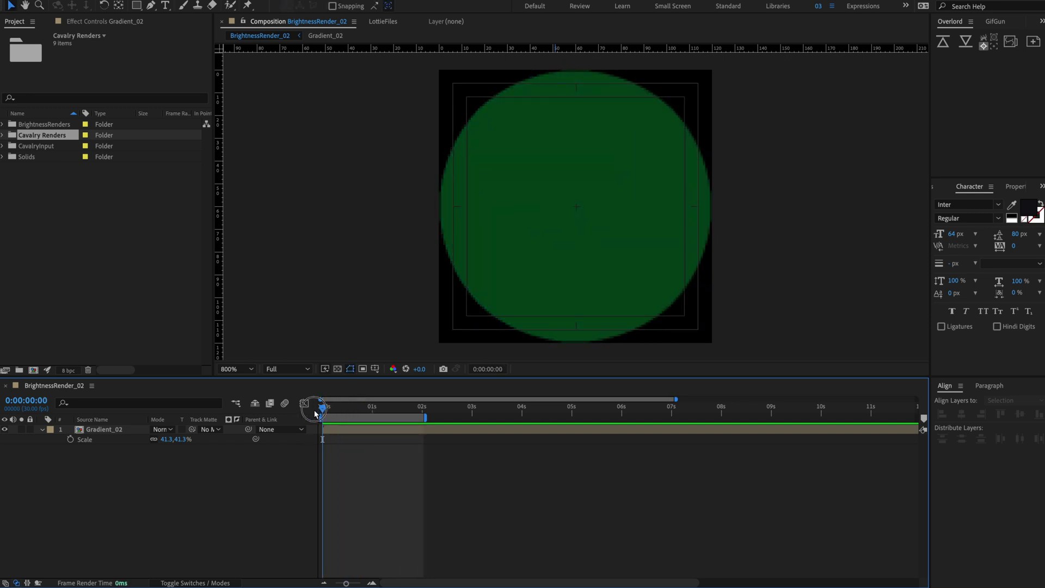
{"action": "left_click_drag", "start_coordinate": [329, 411], "coordinate": [422, 409]}
{"action": "left_click", "coordinate": [328, 414]}
{"action": "left_click_drag", "start_coordinate": [323, 414], "coordinate": [422, 409]}
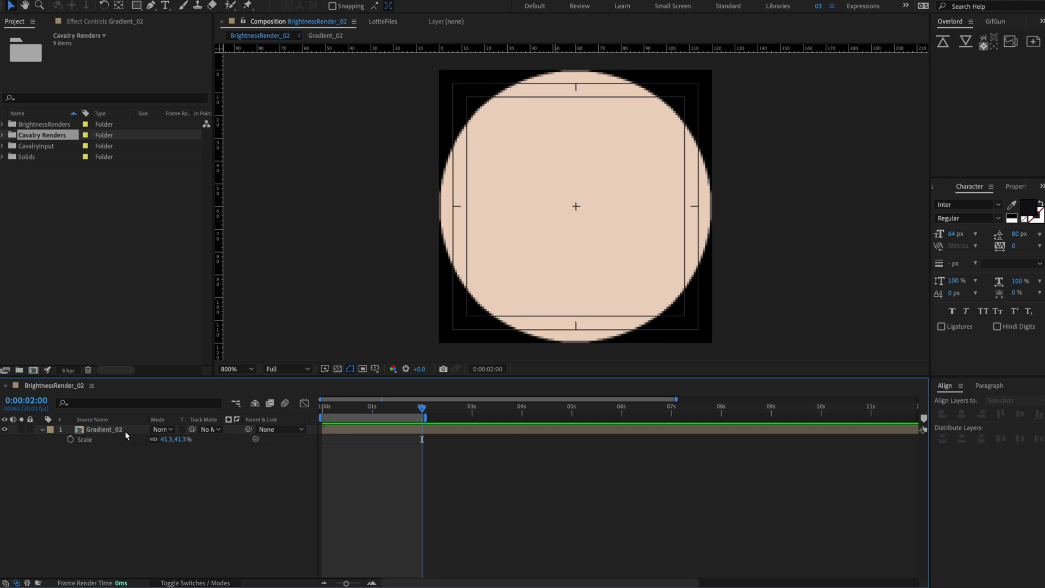
- Open the Gradient_02 precomp and enable its Optics Compensation and Fast Box Blur effects
{"action": "double_click", "coordinate": [125, 430]}
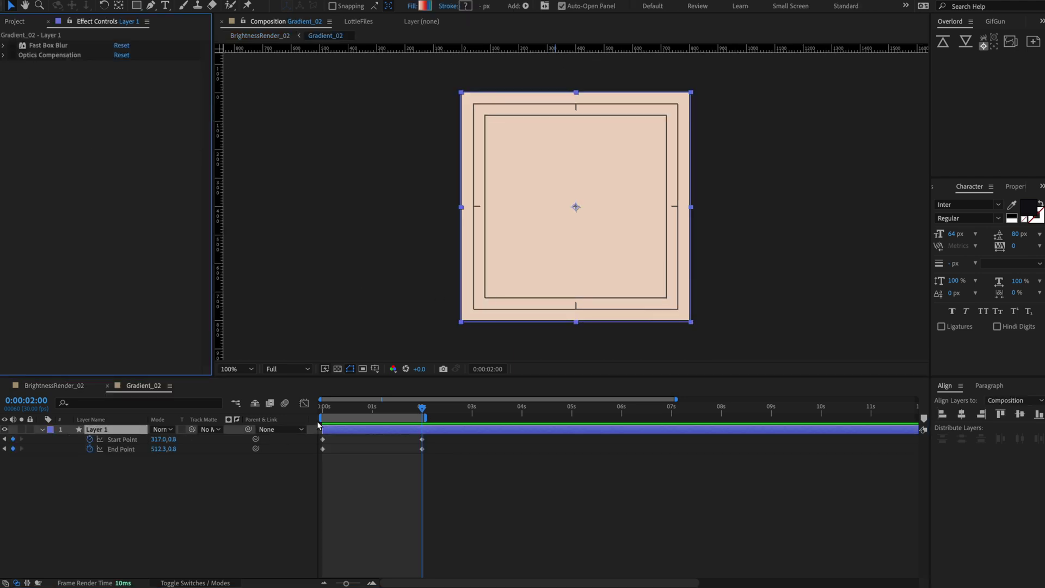
{"action": "left_click_drag", "start_coordinate": [323, 410], "coordinate": [374, 409]}
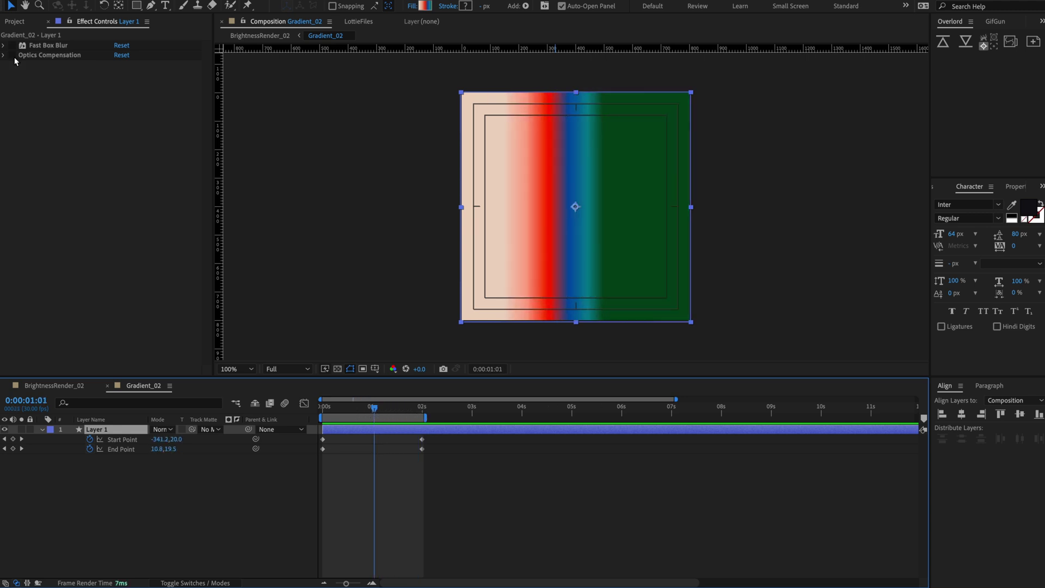
{"action": "left_click", "coordinate": [13, 56]}
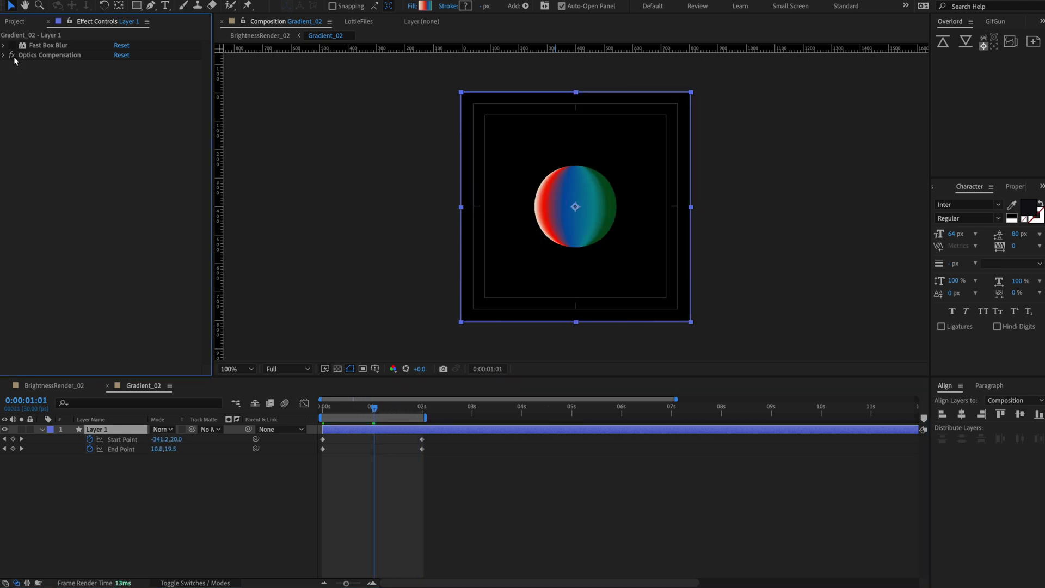
{"action": "left_click_drag", "start_coordinate": [360, 409], "coordinate": [408, 426]}
{"action": "left_click", "coordinate": [12, 45]}
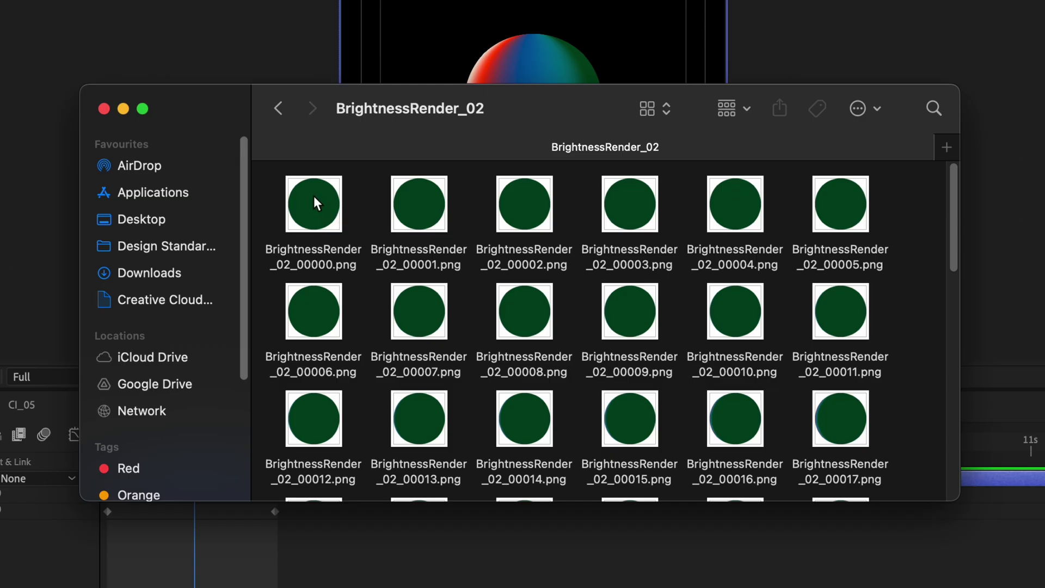
{"action": "left_click", "coordinate": [318, 204]}
{"action": "key", "text": "Down"}
{"action": "key", "text": "Down"}
{"action": "key", "text": "Down"}
{"action": "key", "text": "Down"}
{"action": "key", "text": "Down"}
{"action": "key", "text": "Down"}
{"action": "key", "text": "Down"}
{"action": "scroll", "coordinate": [379, 384], "scroll_direction": "down", "scroll_amount": 5}
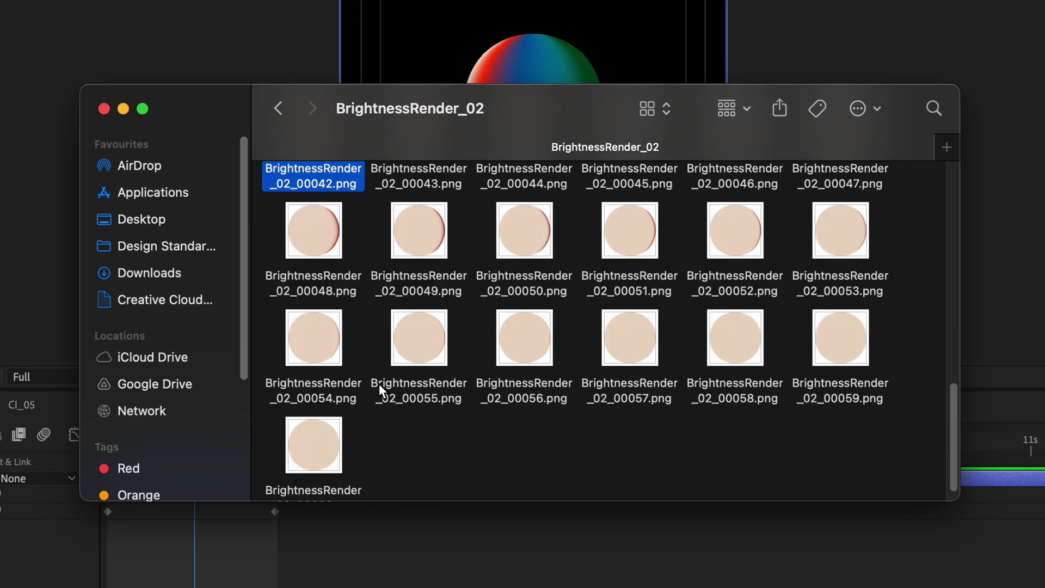
{"action": "scroll", "coordinate": [379, 384], "scroll_direction": "up", "scroll_amount": 8}
{"action": "scroll", "coordinate": [379, 384], "scroll_direction": "up", "scroll_amount": 3}
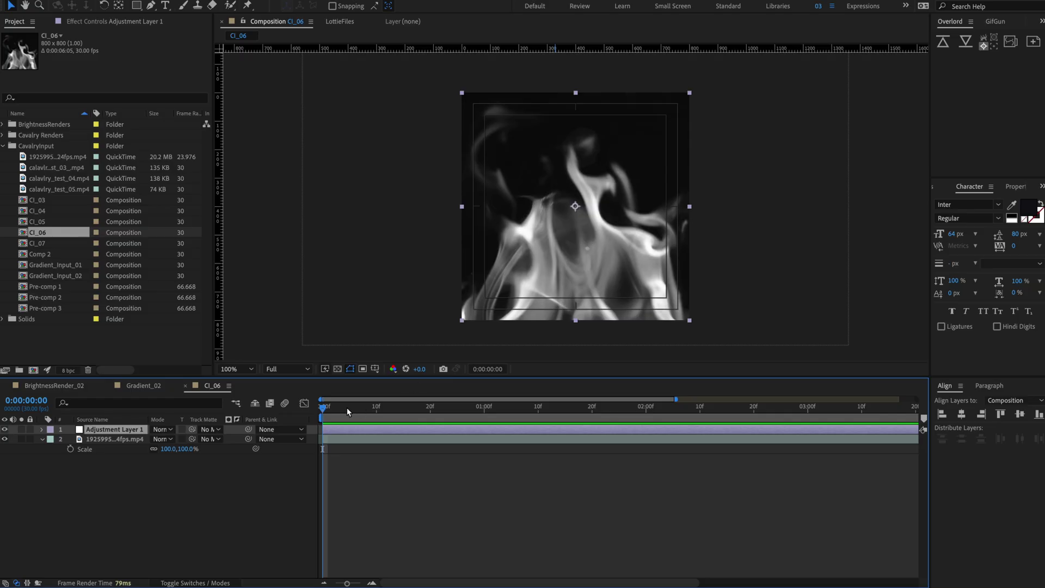
- Compare the grayscale and original coloured flame footage by hiding and re-showing Adjustment Layer 1
{"action": "left_click", "coordinate": [368, 410]}
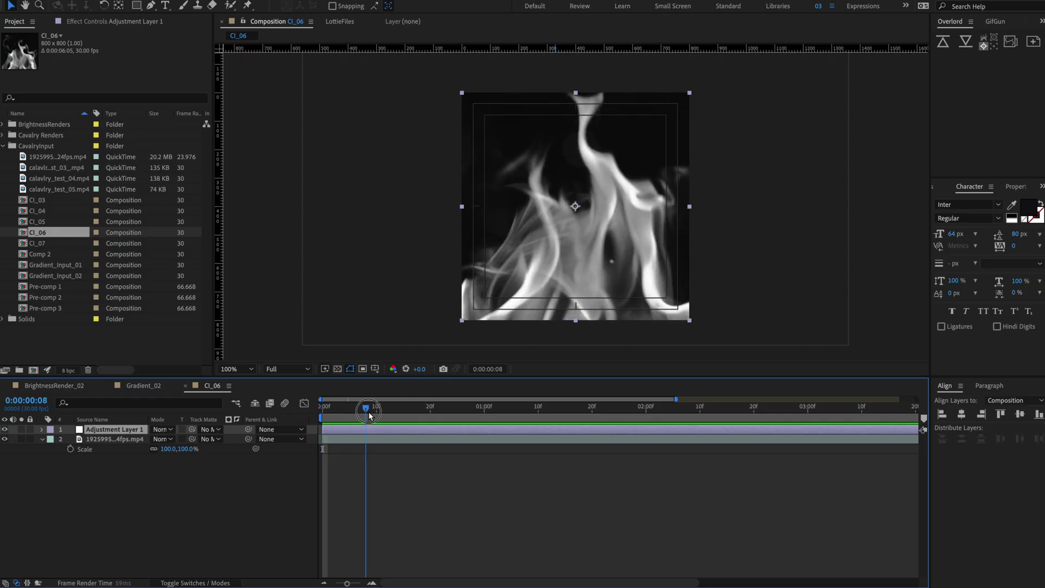
{"action": "left_click_drag", "start_coordinate": [370, 416], "coordinate": [285, 443]}
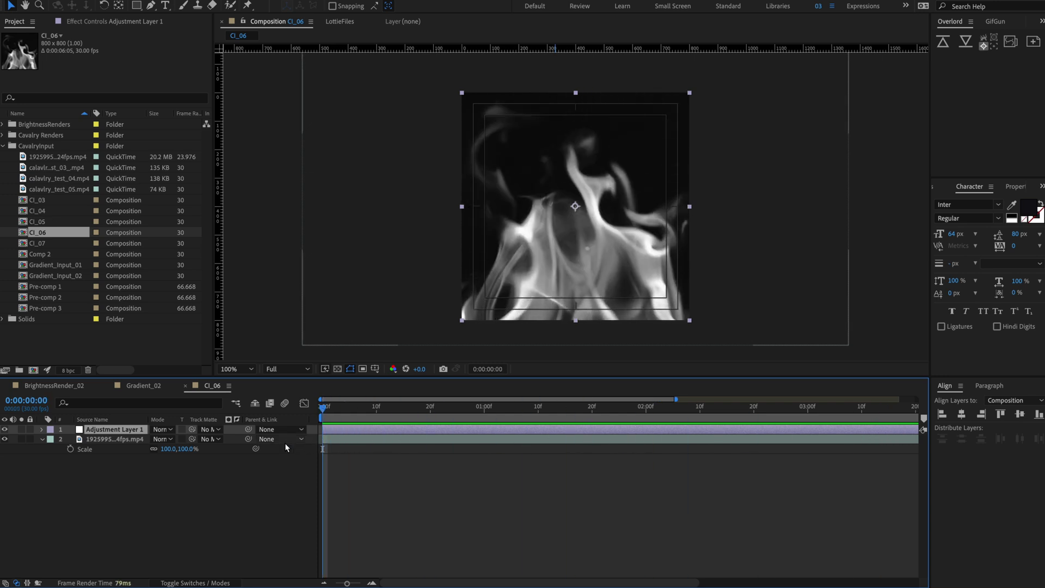
{"action": "key", "text": "ctrl+shift+a"}
{"action": "left_click", "coordinate": [5, 429]}
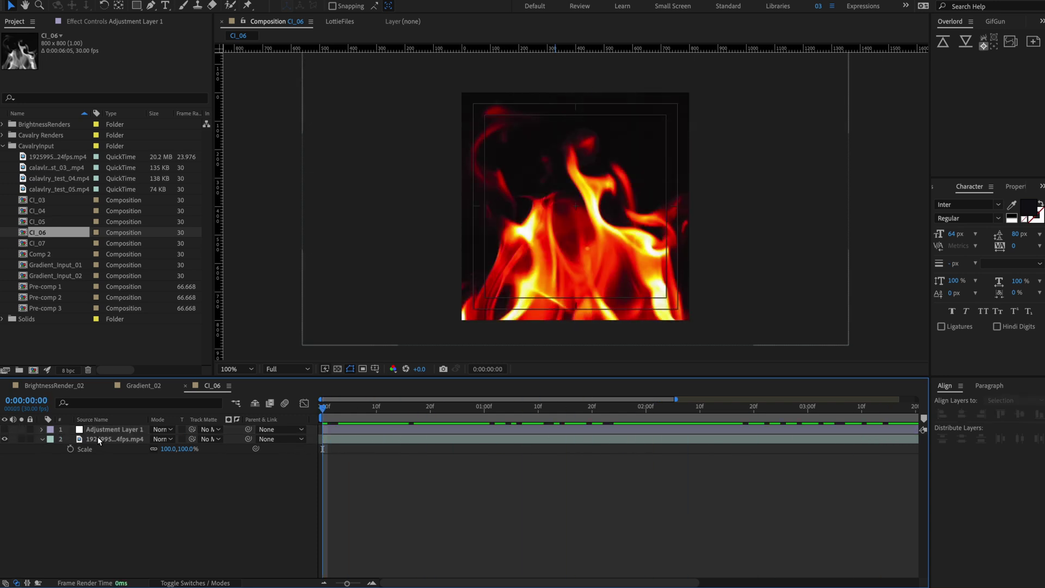
{"action": "left_click_drag", "start_coordinate": [342, 416], "coordinate": [294, 450]}
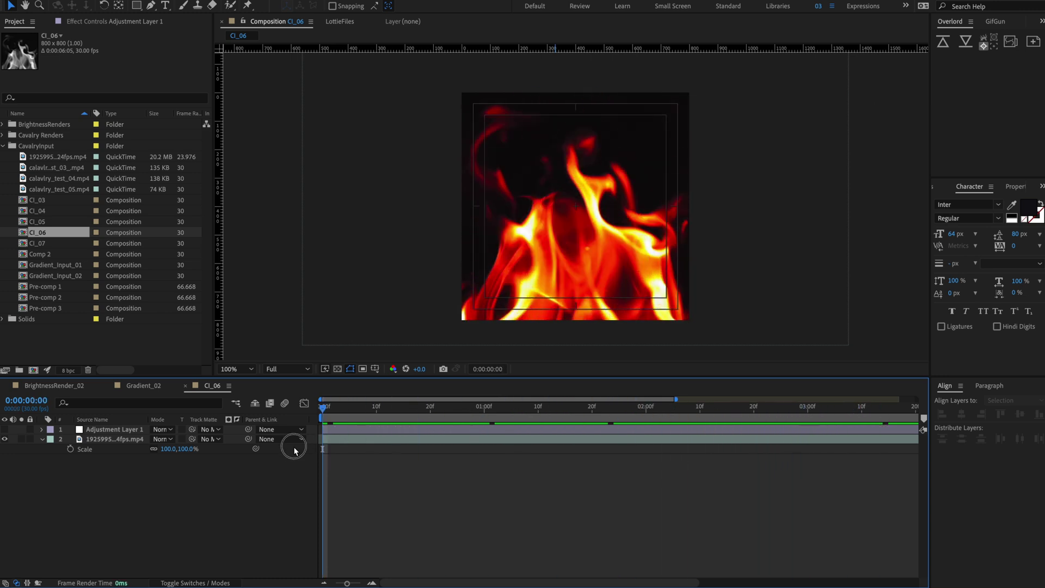
{"action": "left_click", "coordinate": [5, 430]}
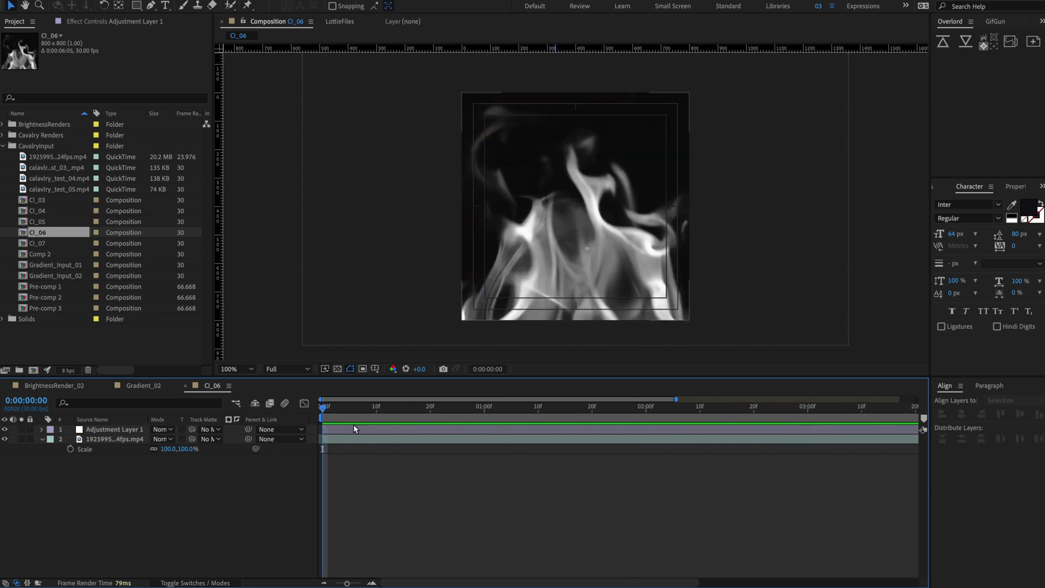
- Review Adjustment Layer 1's effect settings, then scrub through the CI_03 and CI_04 animations
{"action": "left_click", "coordinate": [123, 430]}
{"action": "left_click", "coordinate": [98, 21]}
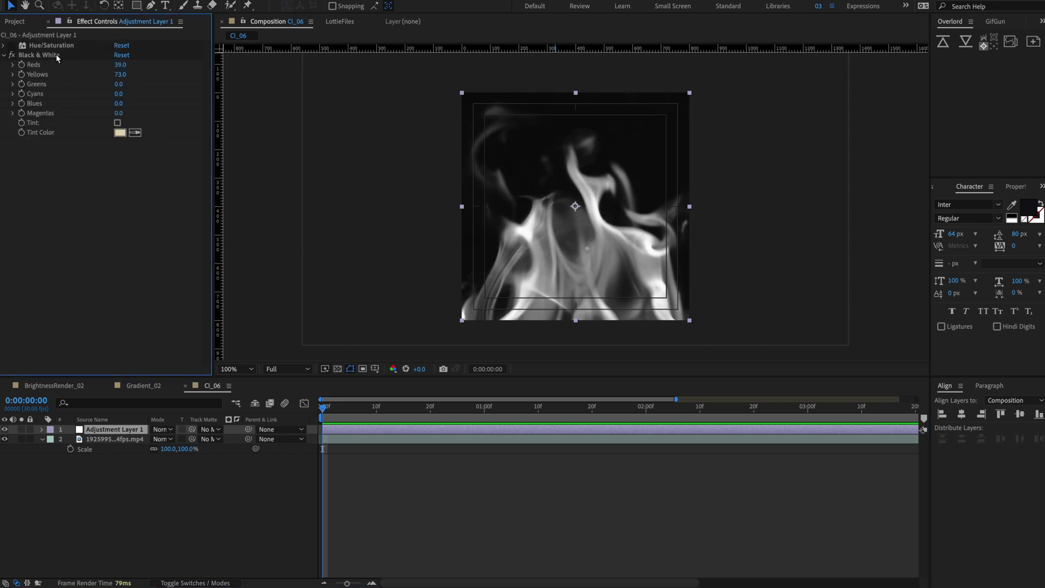
{"action": "left_click_drag", "start_coordinate": [339, 408], "coordinate": [717, 408]}
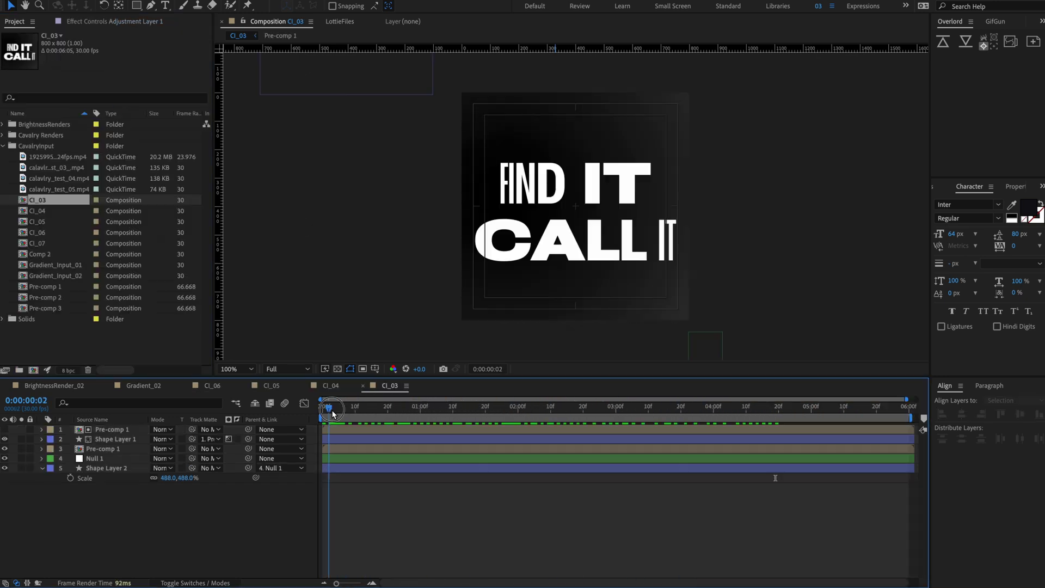
{"action": "left_click_drag", "start_coordinate": [326, 409], "coordinate": [690, 434]}
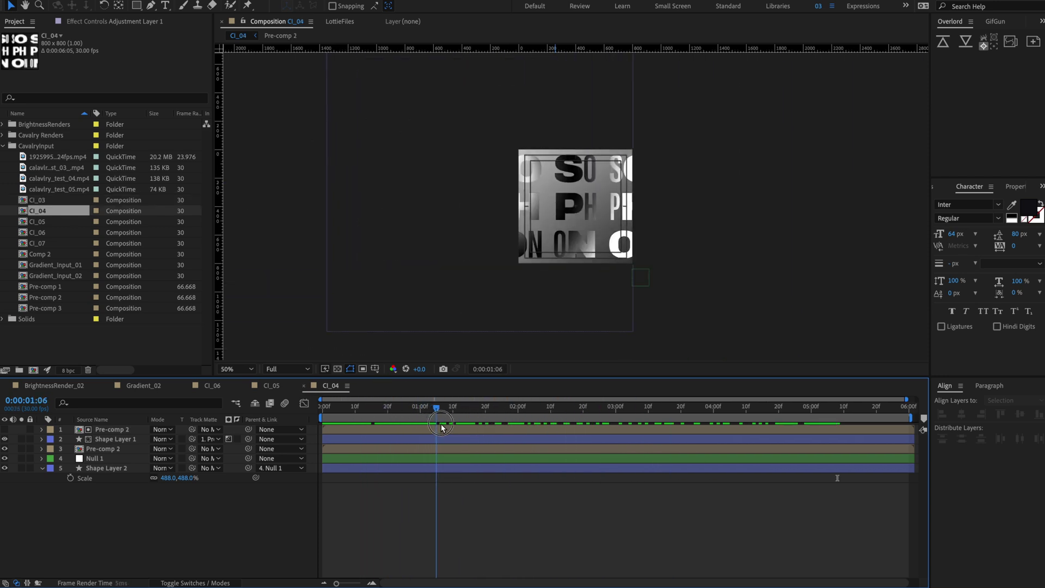
{"action": "left_click_drag", "start_coordinate": [442, 427], "coordinate": [721, 437]}
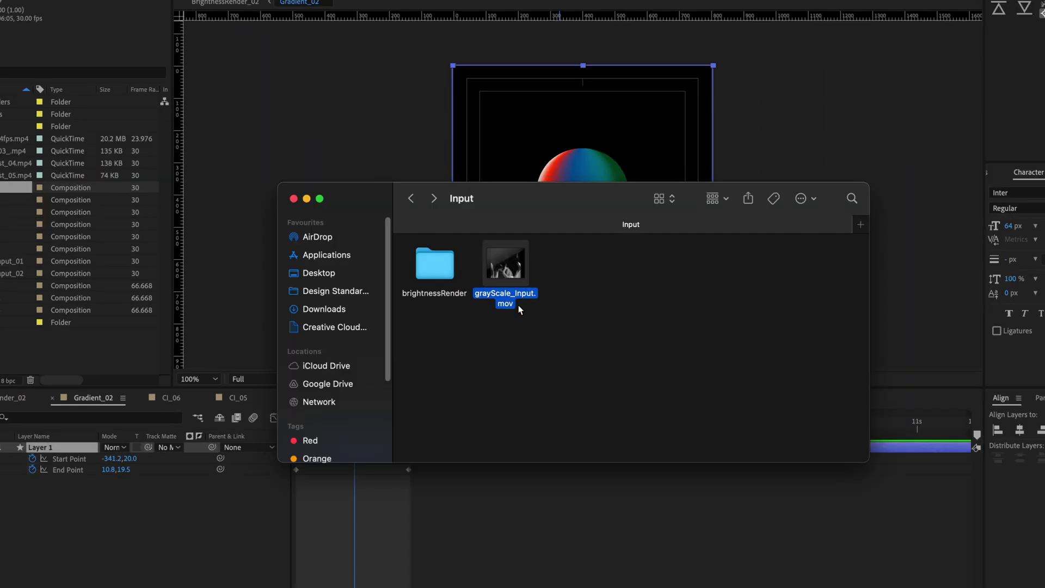
- Quick Look the grayScale_Input.mov flame clip in the Input folder
{"action": "key", "text": "space"}
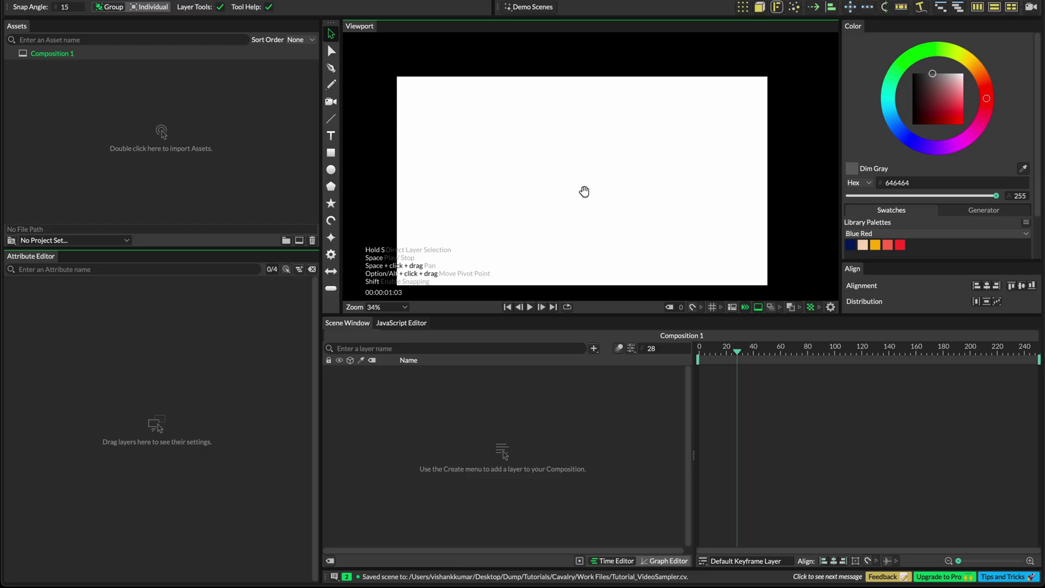
- Set Composition 1 to width 800, height 800 and a 30 fps frame rate
{"action": "left_click", "coordinate": [60, 59]}
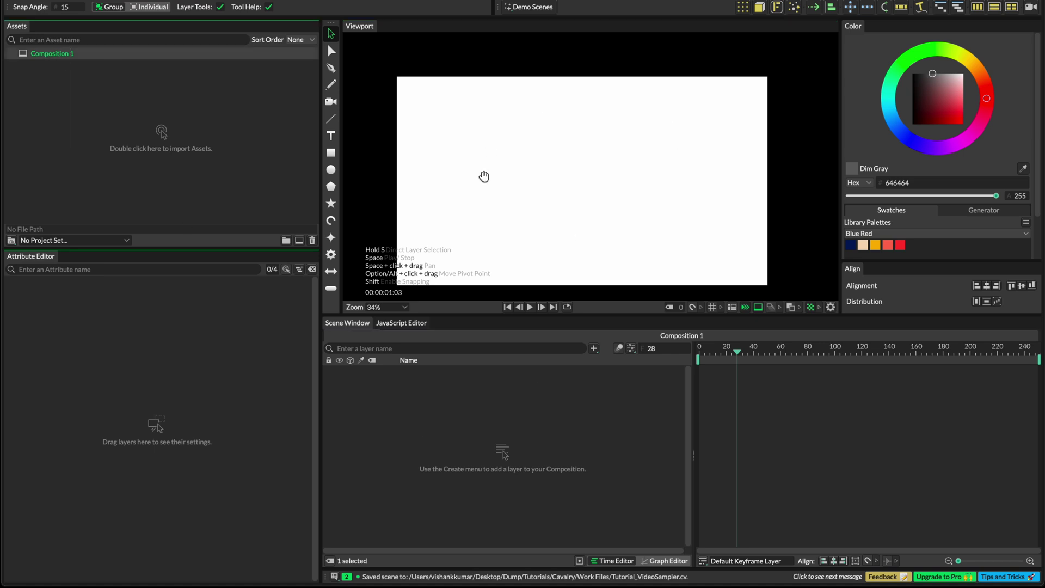
{"action": "left_click", "coordinate": [632, 349]}
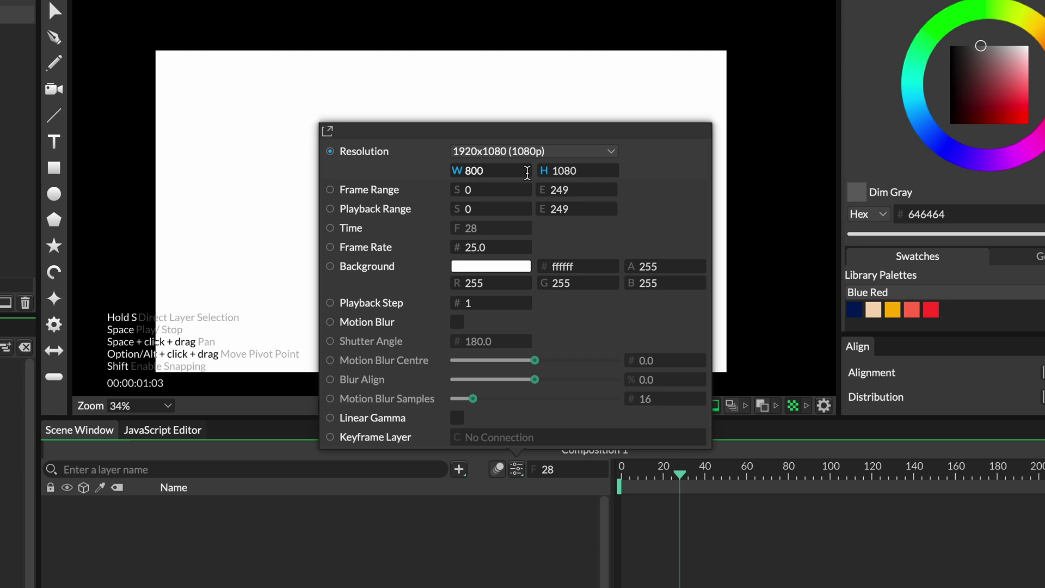
{"action": "key", "text": "Return"}
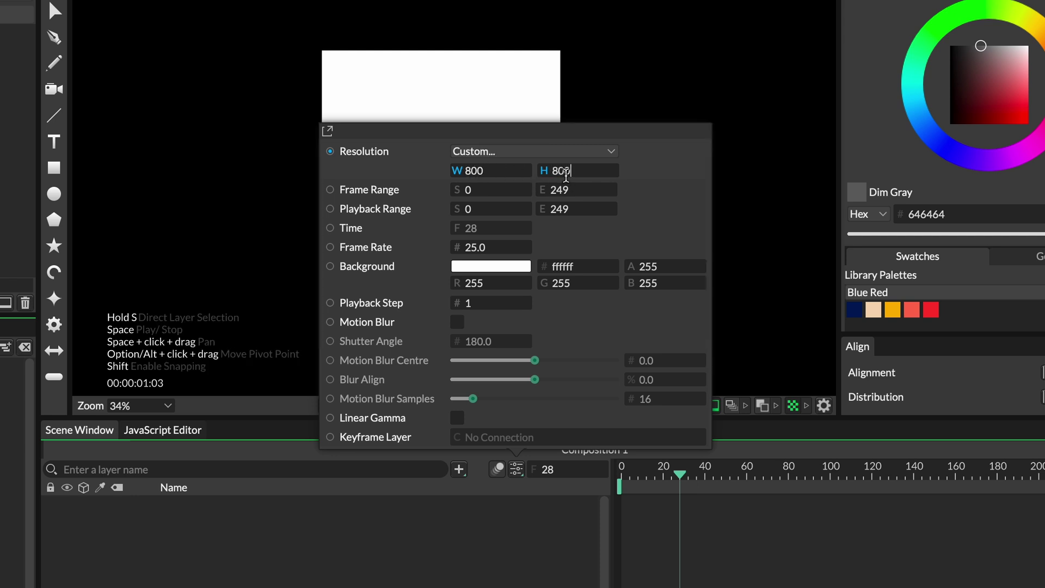
{"action": "left_click", "coordinate": [477, 243]}
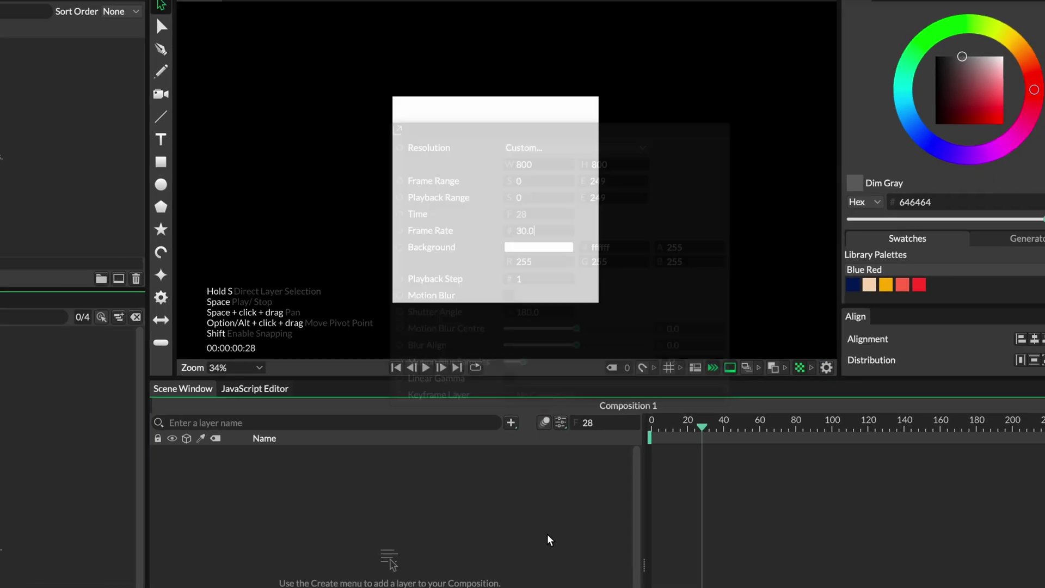
{"action": "key", "text": "Escape"}
{"action": "scroll", "coordinate": [596, 173], "scroll_direction": "up", "scroll_amount": 4}
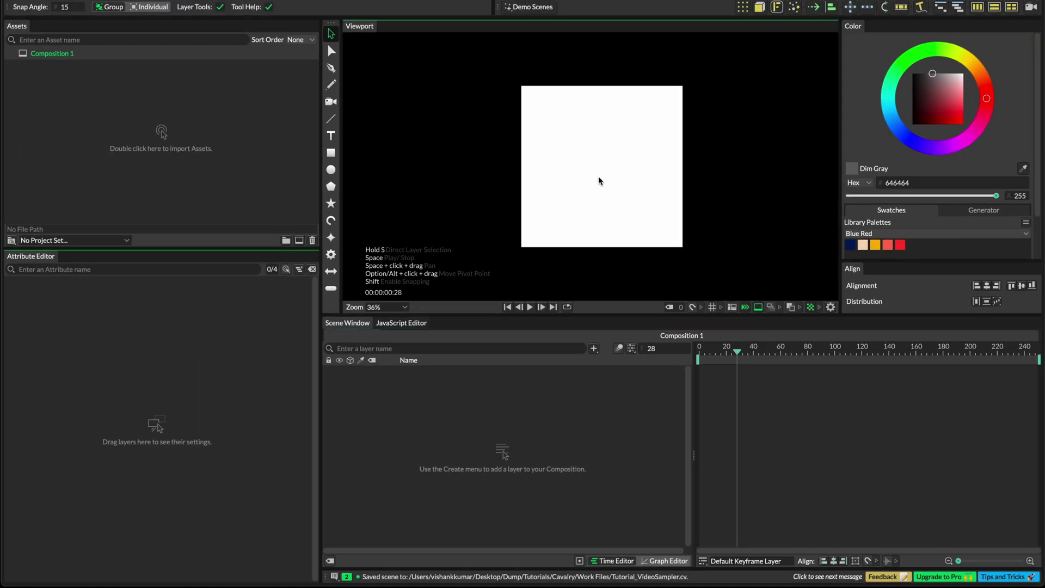
- Import the grayScale_Input.mov clip as an asset
{"action": "double_click", "coordinate": [99, 93]}
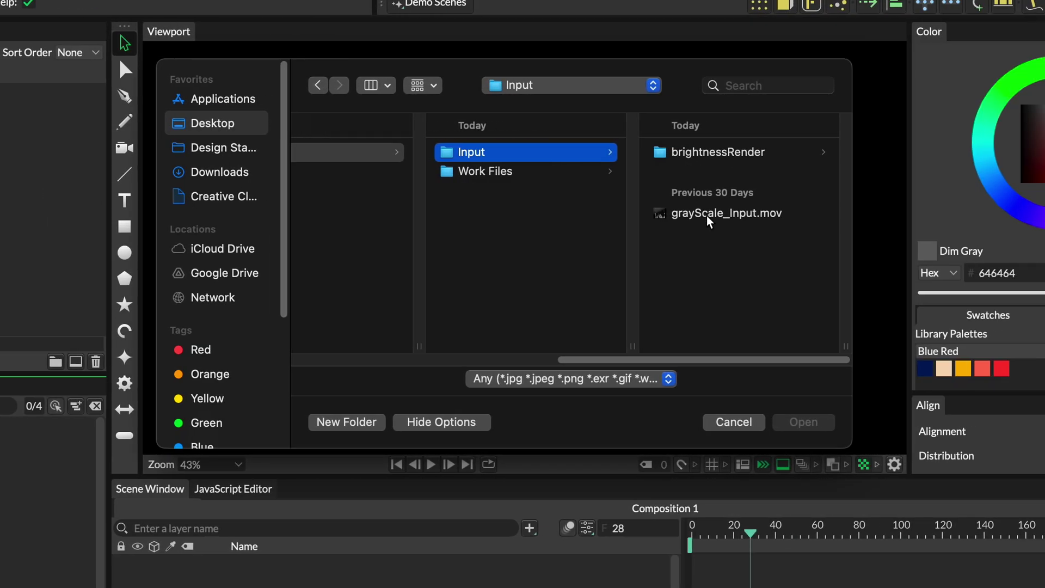
{"action": "left_click", "coordinate": [710, 215]}
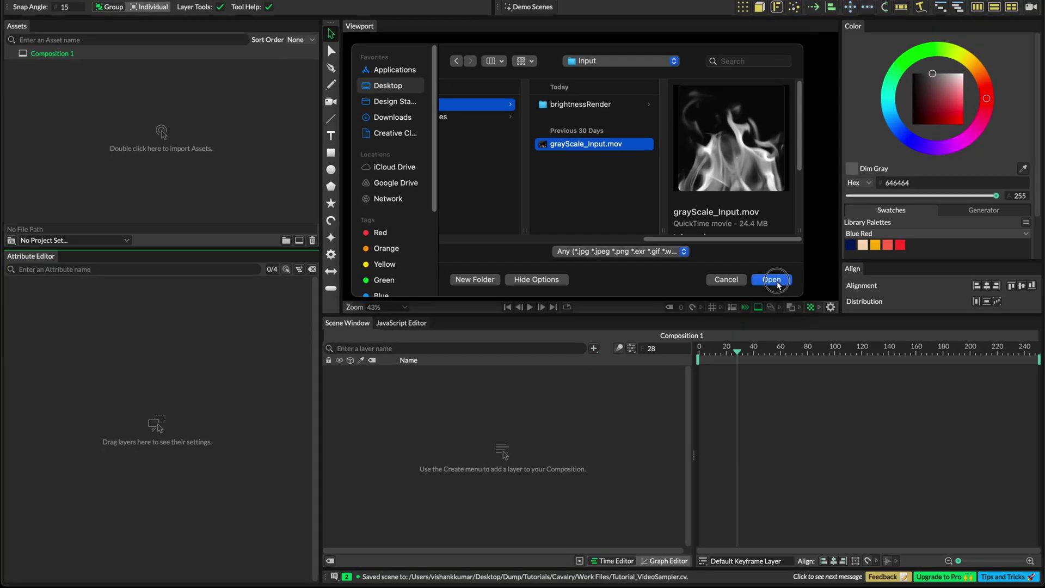
{"action": "left_click", "coordinate": [795, 422]}
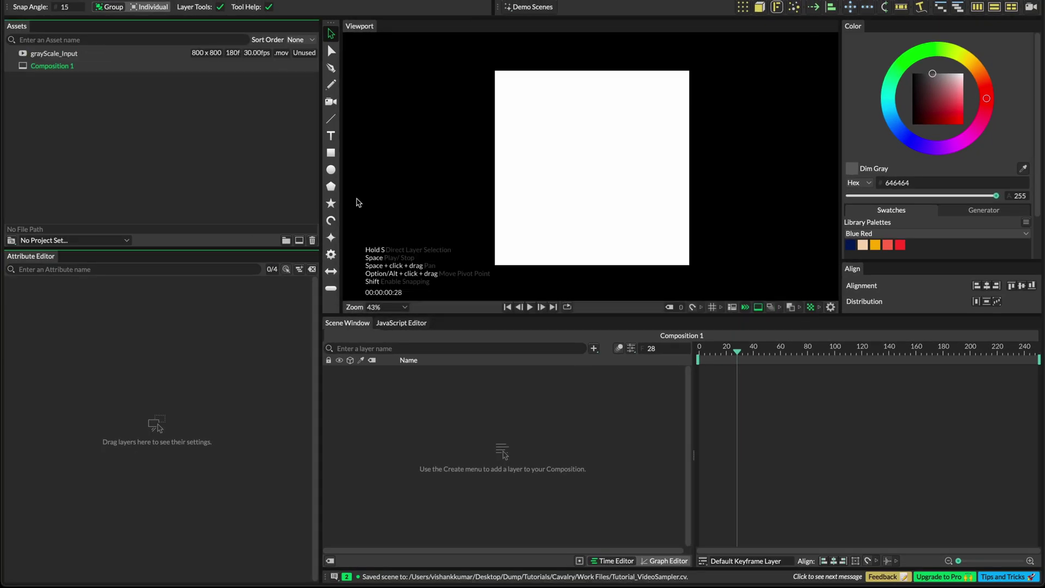
- Import the BrightnessRender_02 PNG frames 00000 through 00060 as assets
{"action": "double_click", "coordinate": [67, 99]}
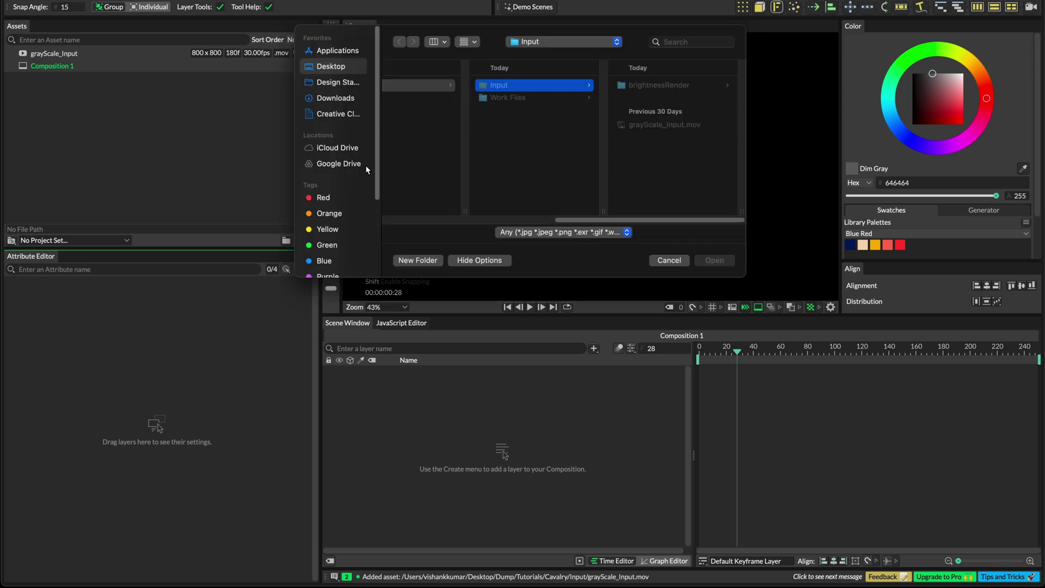
{"action": "left_click", "coordinate": [657, 87]}
{"action": "left_click", "coordinate": [679, 86]}
{"action": "left_click", "coordinate": [680, 86]}
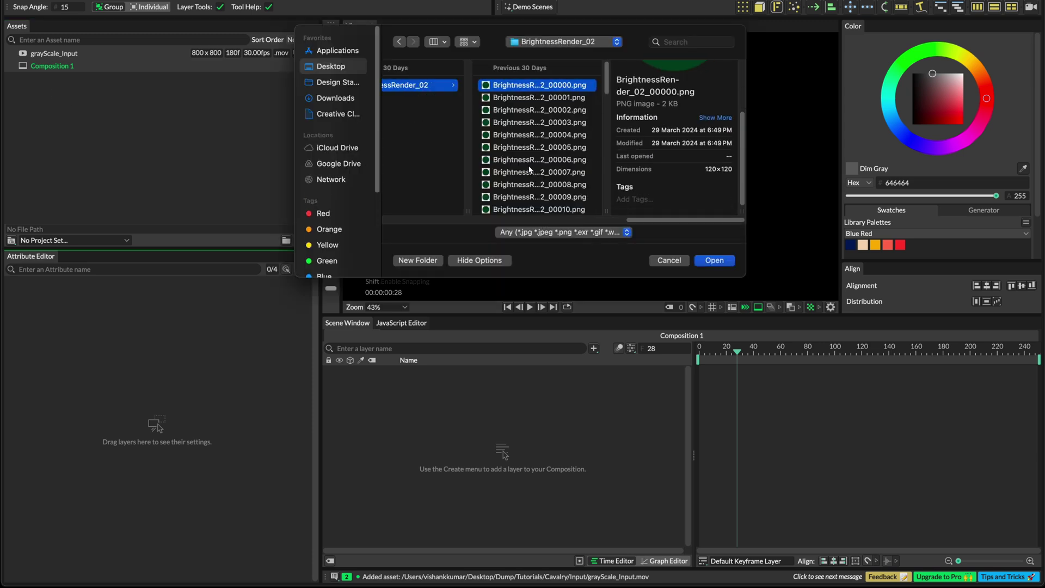
{"action": "scroll", "coordinate": [530, 170], "scroll_direction": "down", "scroll_amount": 15}
{"action": "left_click", "coordinate": [547, 203], "text": "shift"}
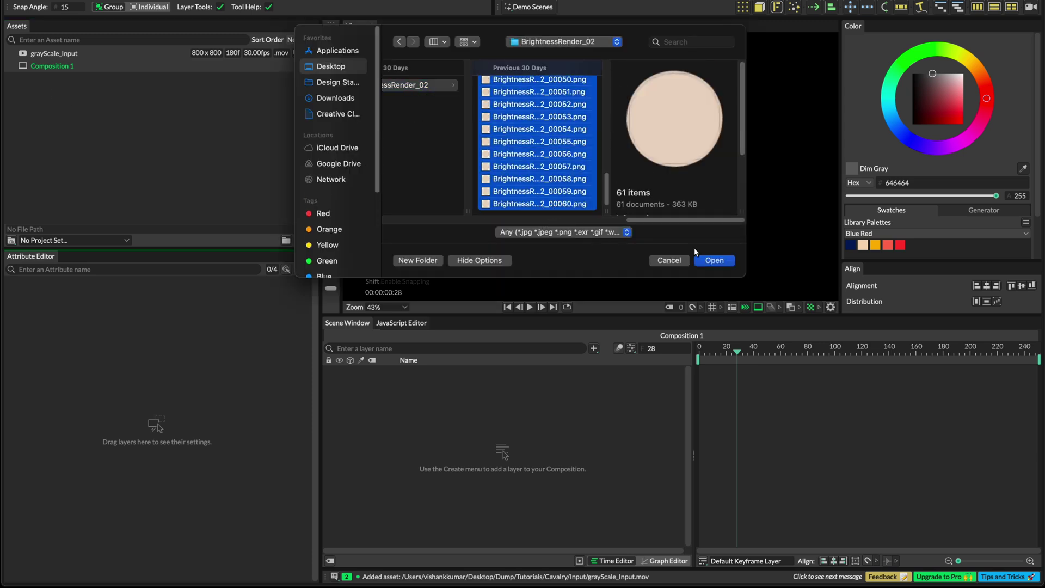
{"action": "left_click", "coordinate": [710, 260]}
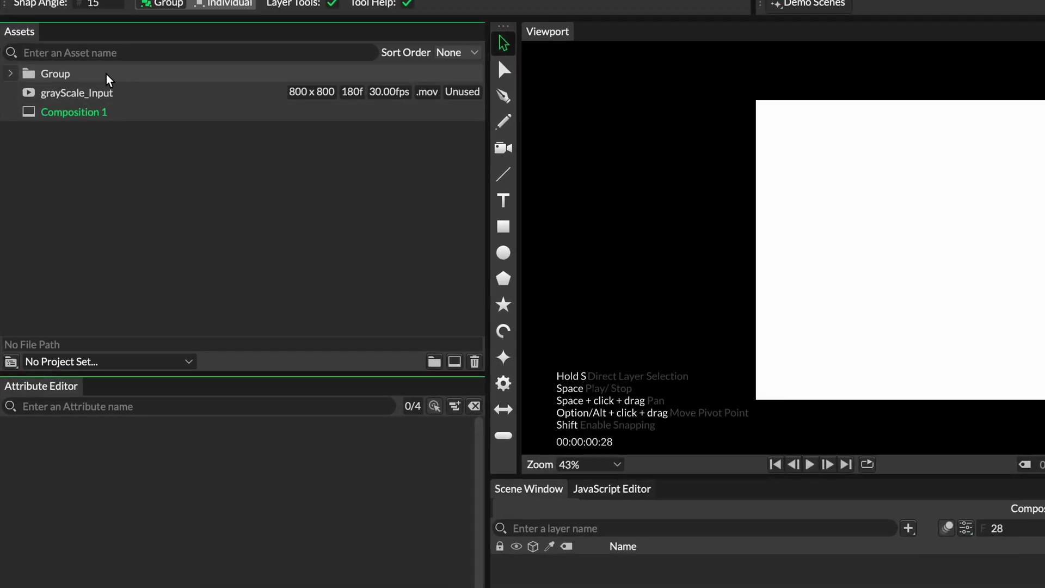
- Rename the imported Group asset to 'Brightness Render'
{"action": "right_click", "coordinate": [61, 82]}
{"action": "left_click", "coordinate": [79, 89]}
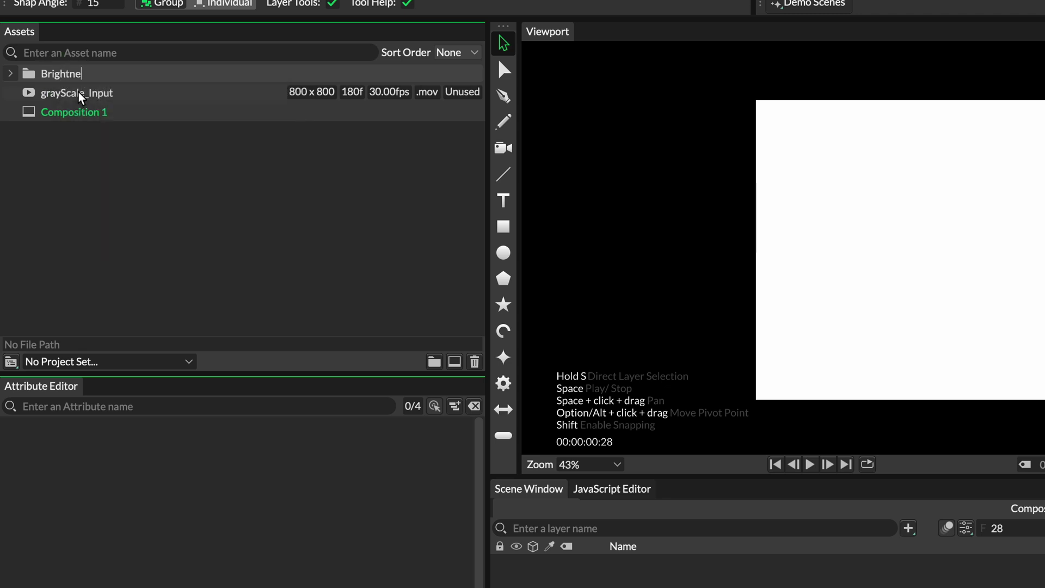
{"action": "type", "text": "Brightness Render"}
{"action": "key", "text": "Return"}
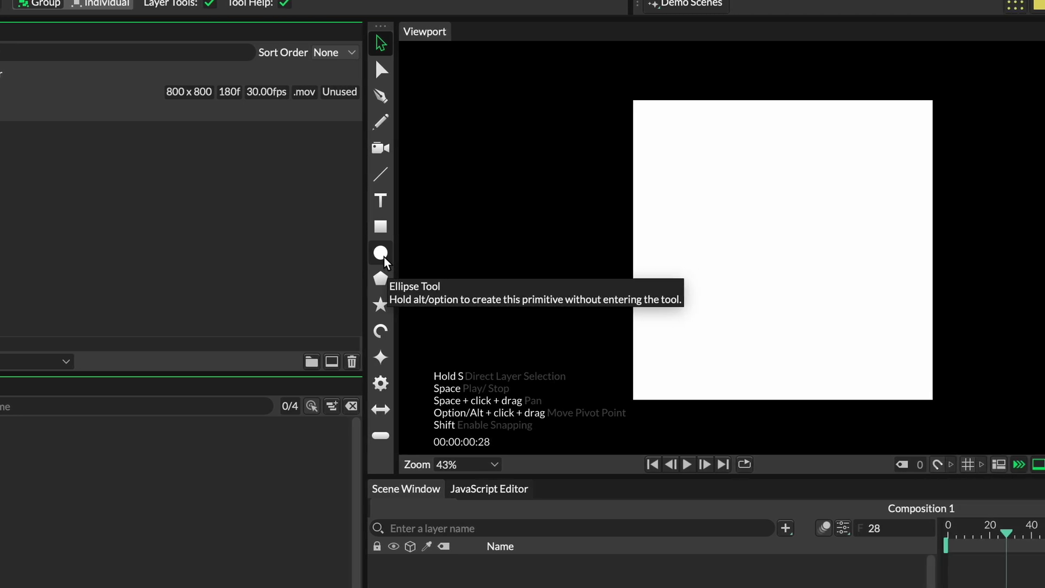
- Add an Ellipse Shape, a grey 646464 circle centred on the canvas
{"action": "left_click", "coordinate": [383, 256], "text": "alt"}
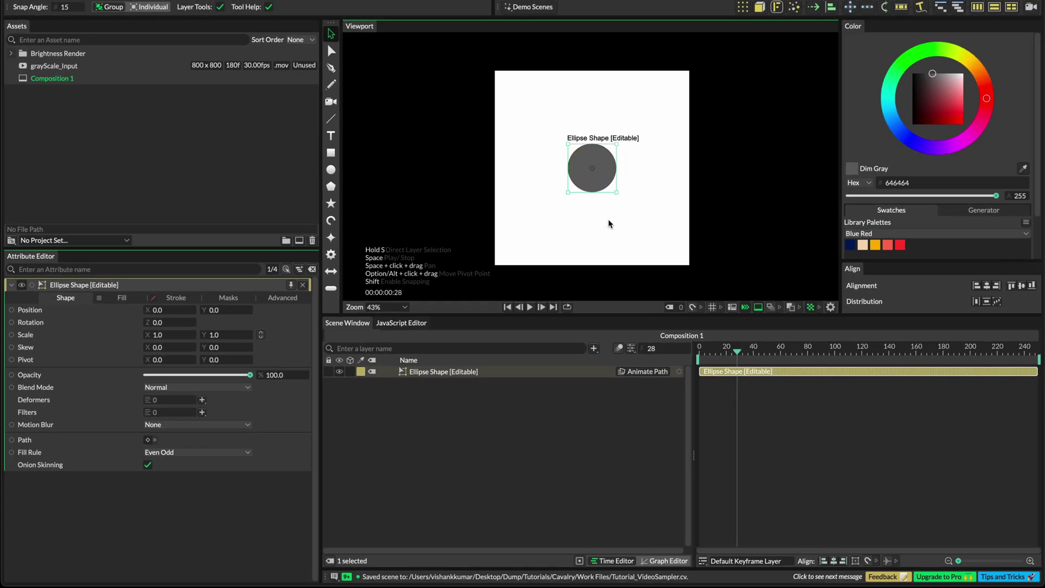
{"action": "scroll", "coordinate": [610, 192], "scroll_direction": "up", "scroll_amount": 2}
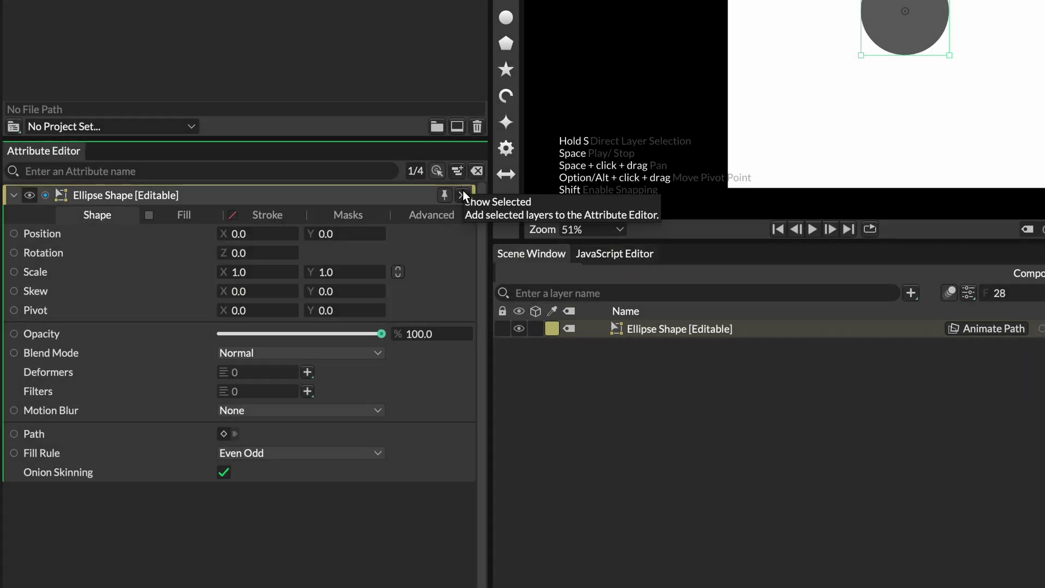
- Select the Ellipse Shape layer and show its Fill settings with colour 646464
{"action": "left_click", "coordinate": [477, 171]}
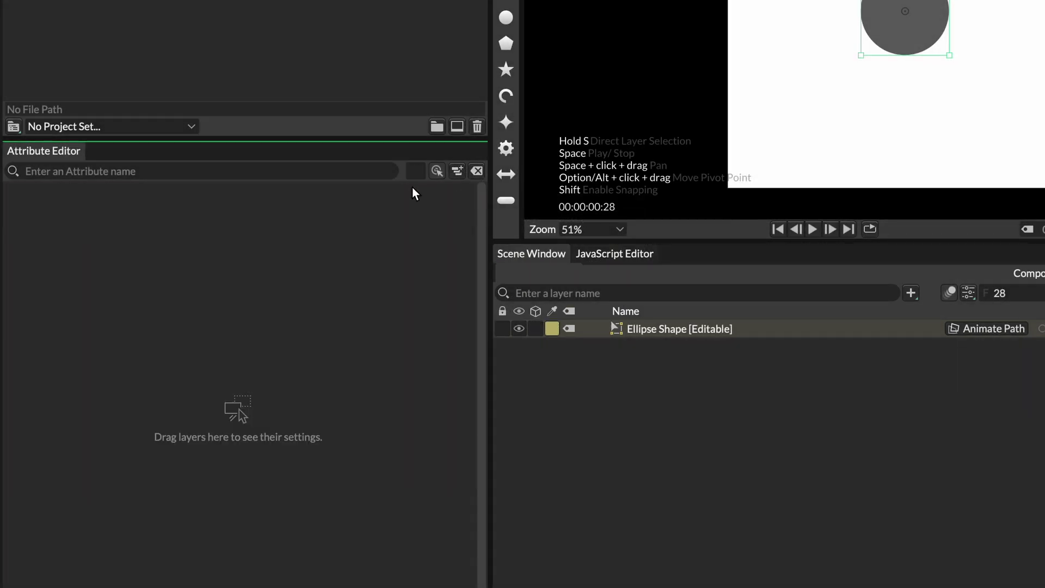
{"action": "left_click", "coordinate": [677, 330]}
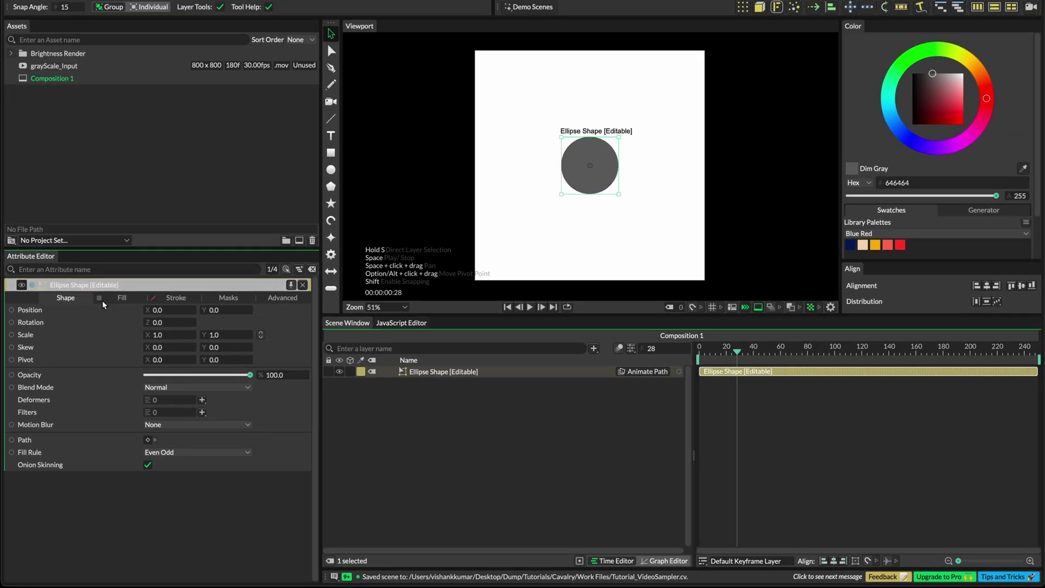
{"action": "left_click", "coordinate": [122, 298]}
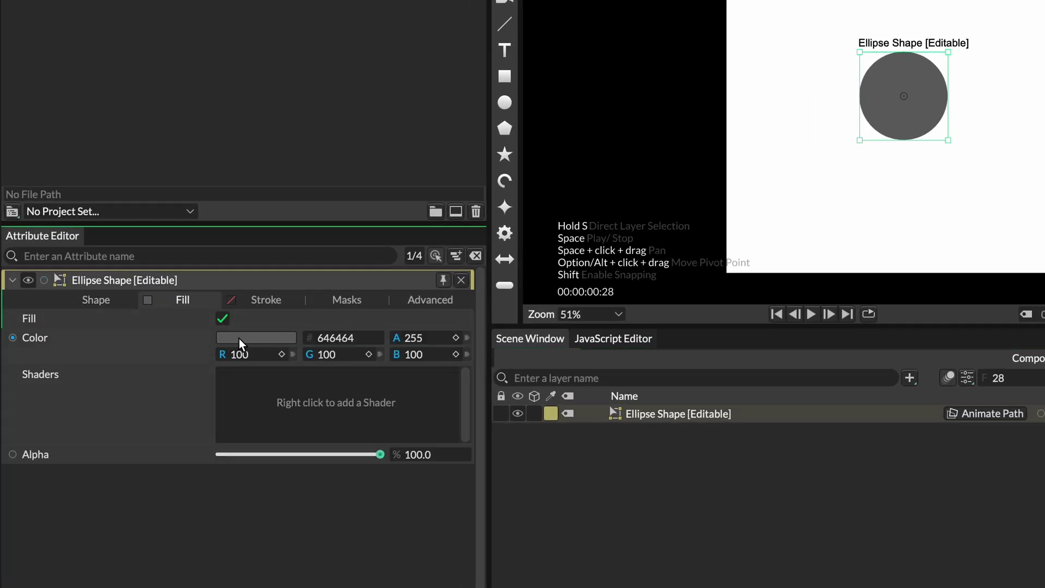
- Add an Image Shader to the ellipse's Shaders list and select the new shader layer
{"action": "right_click", "coordinate": [334, 400]}
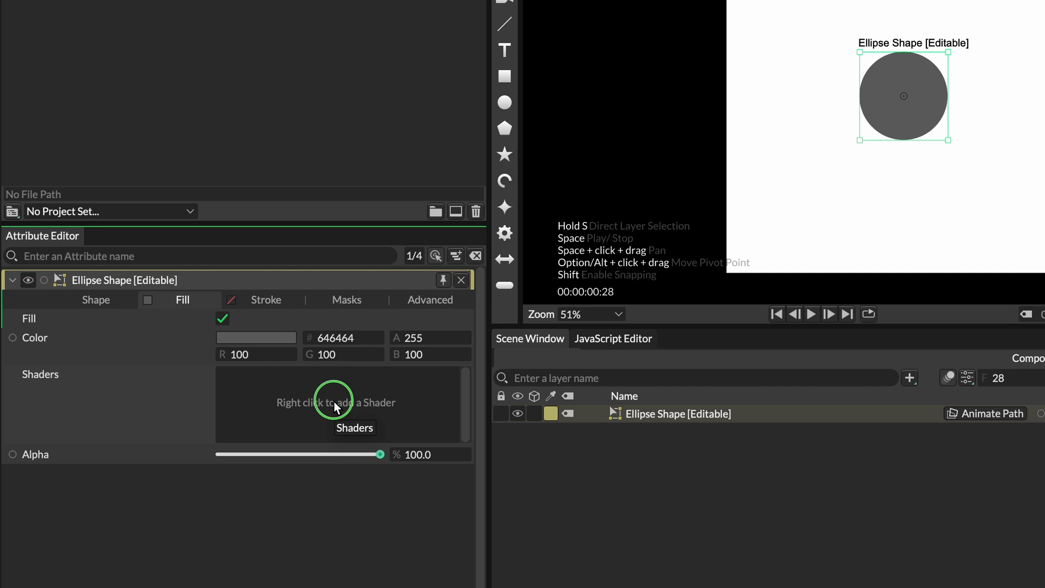
{"action": "mouse_move", "coordinate": [375, 413]}
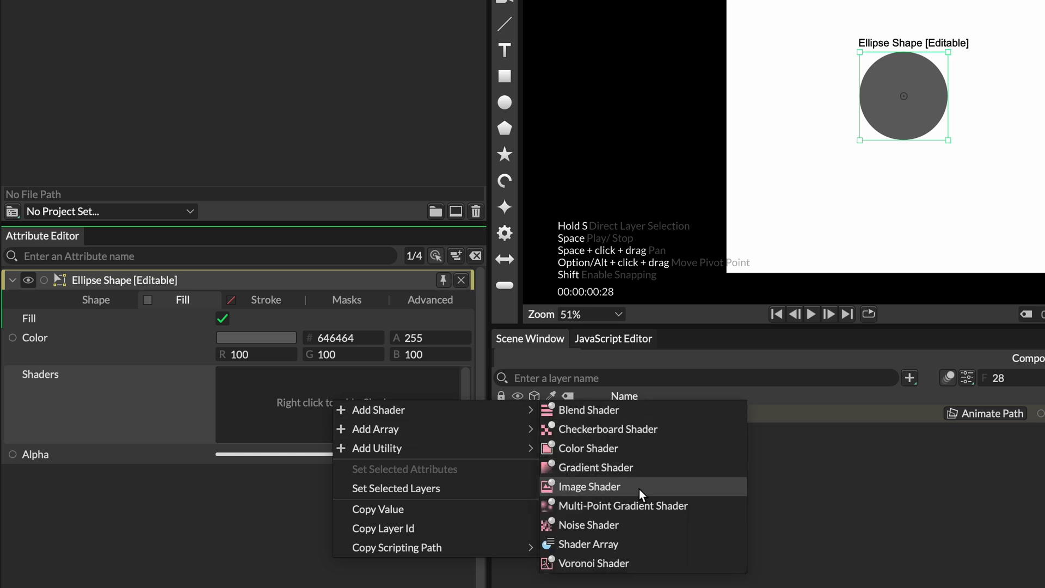
{"action": "left_click", "coordinate": [639, 489]}
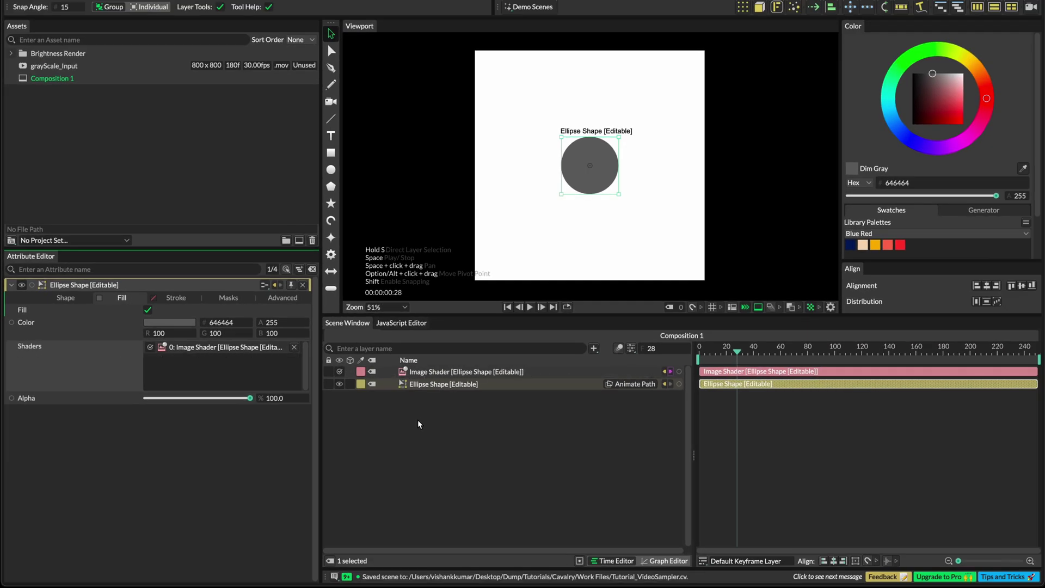
{"action": "left_click", "coordinate": [469, 373]}
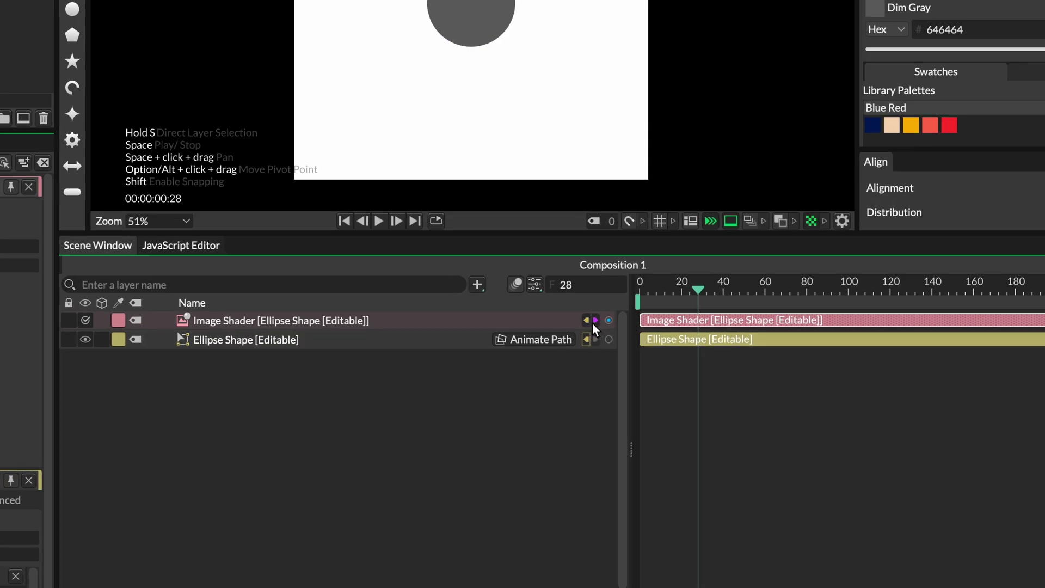
{"action": "left_click", "coordinate": [585, 345]}
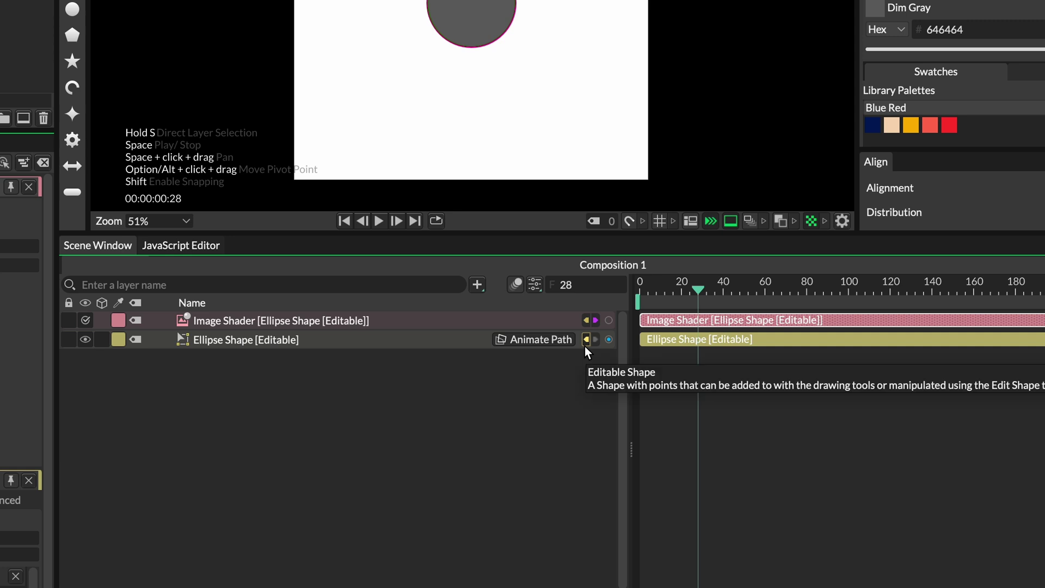
{"action": "left_click", "coordinate": [342, 325]}
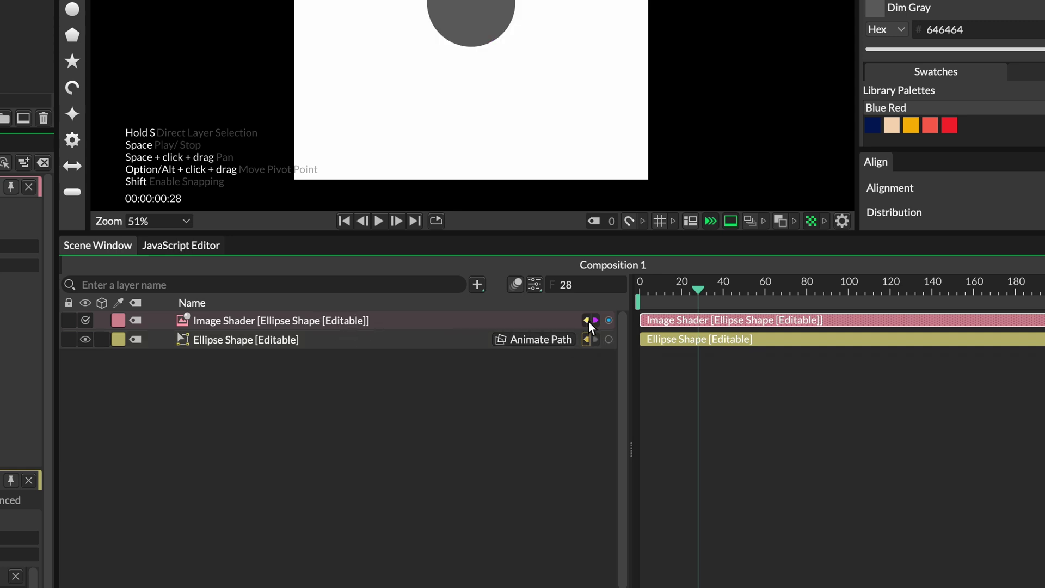
{"action": "mouse_move", "coordinate": [588, 322]}
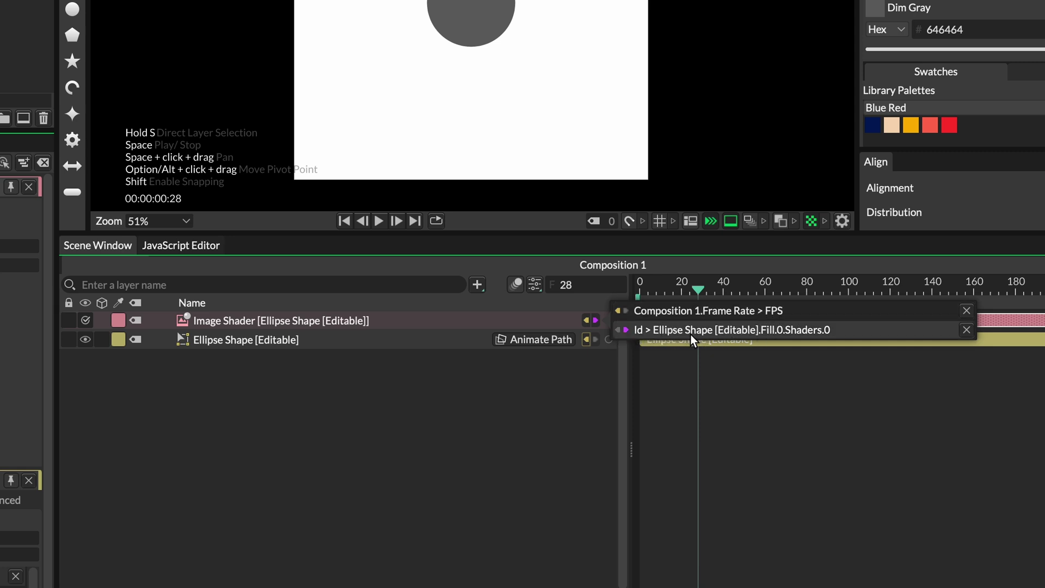
{"action": "left_click", "coordinate": [545, 402]}
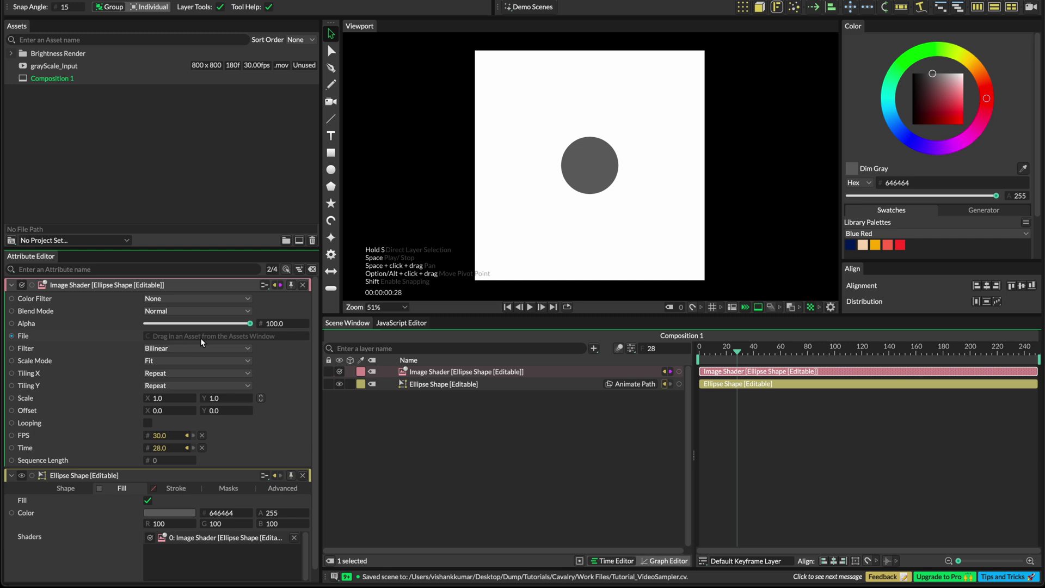
{"action": "left_click", "coordinate": [13, 54]}
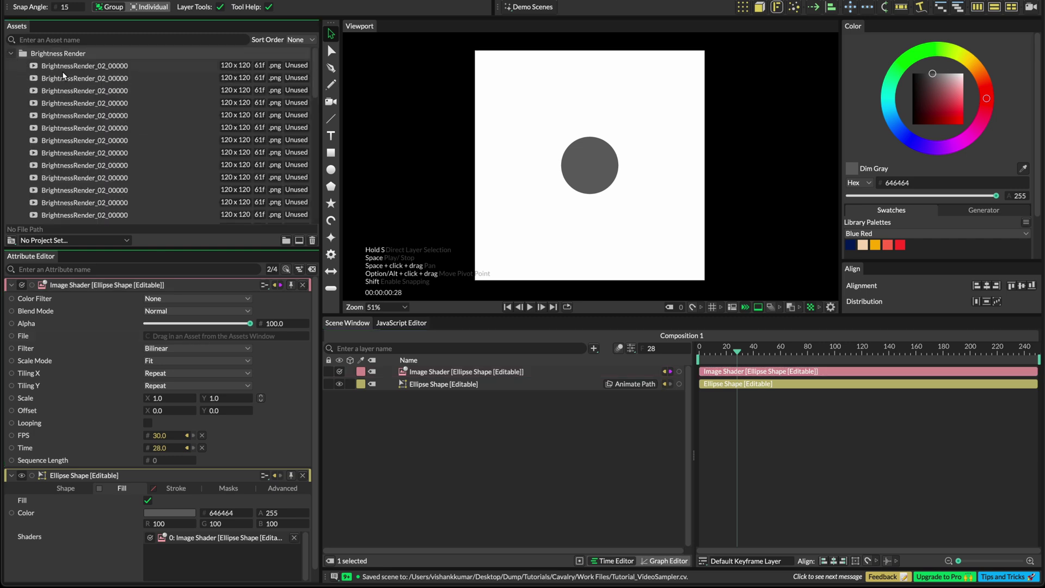
{"action": "left_click_drag", "start_coordinate": [64, 68], "coordinate": [175, 336]}
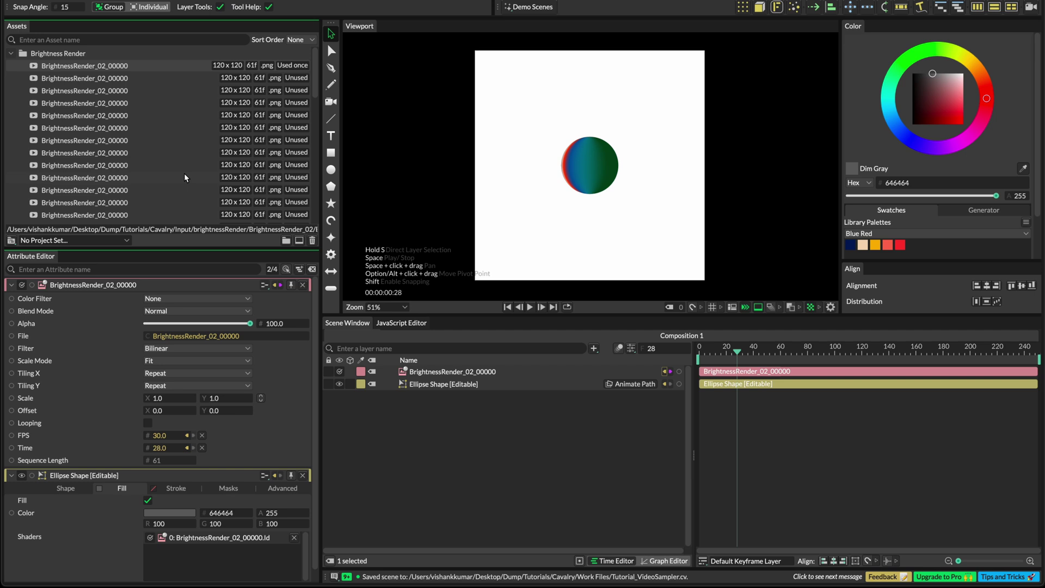
{"action": "key", "text": "super+z"}
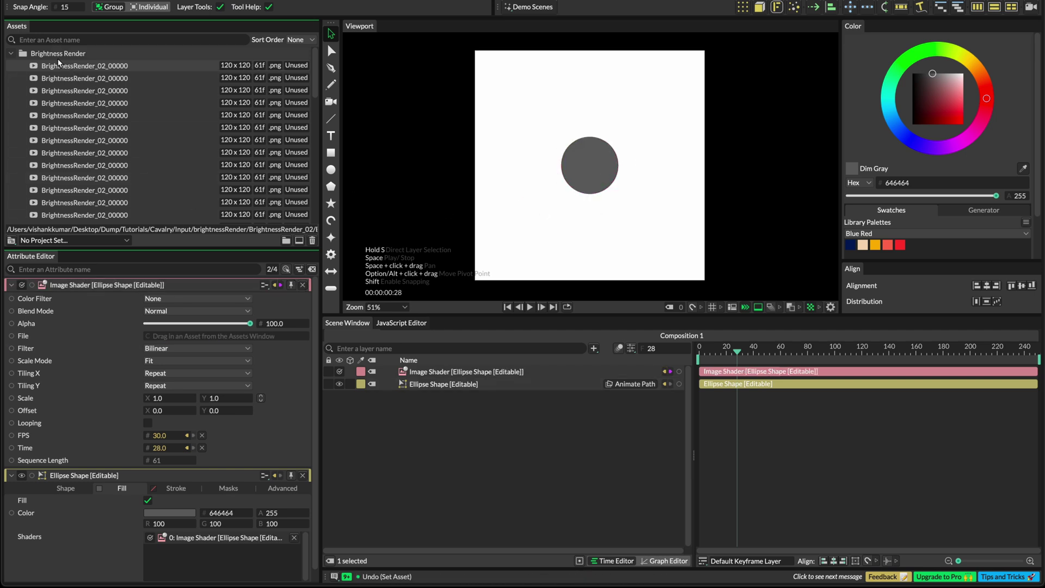
{"action": "double_click", "coordinate": [65, 53]}
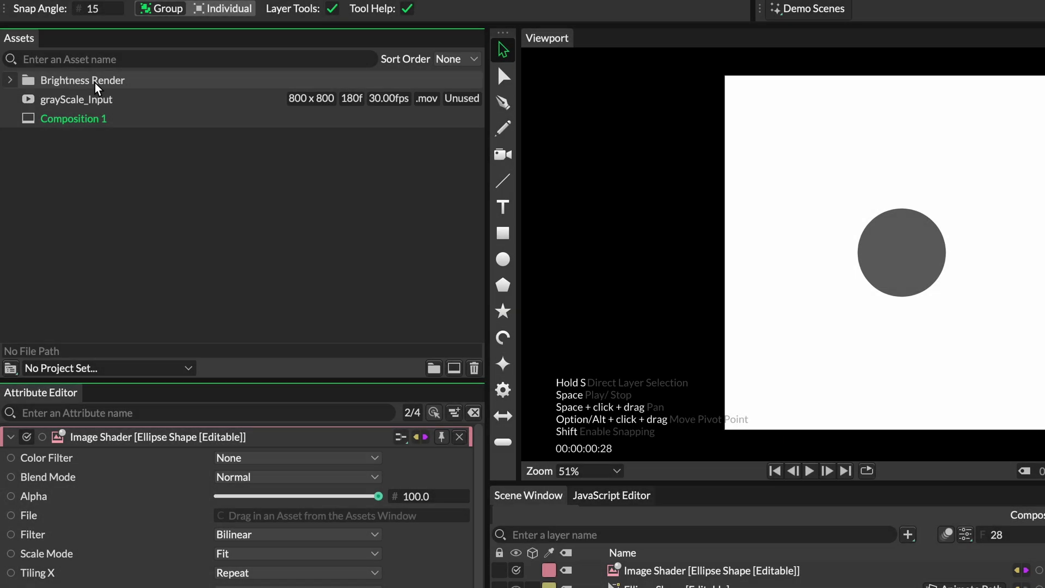
{"action": "right_click", "coordinate": [97, 86]}
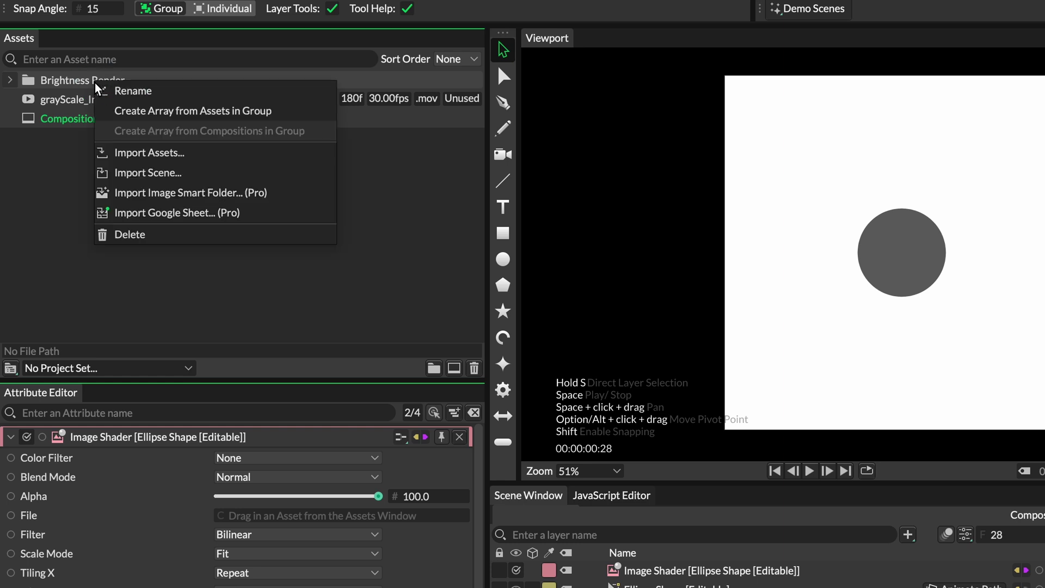
{"action": "left_click", "coordinate": [155, 115]}
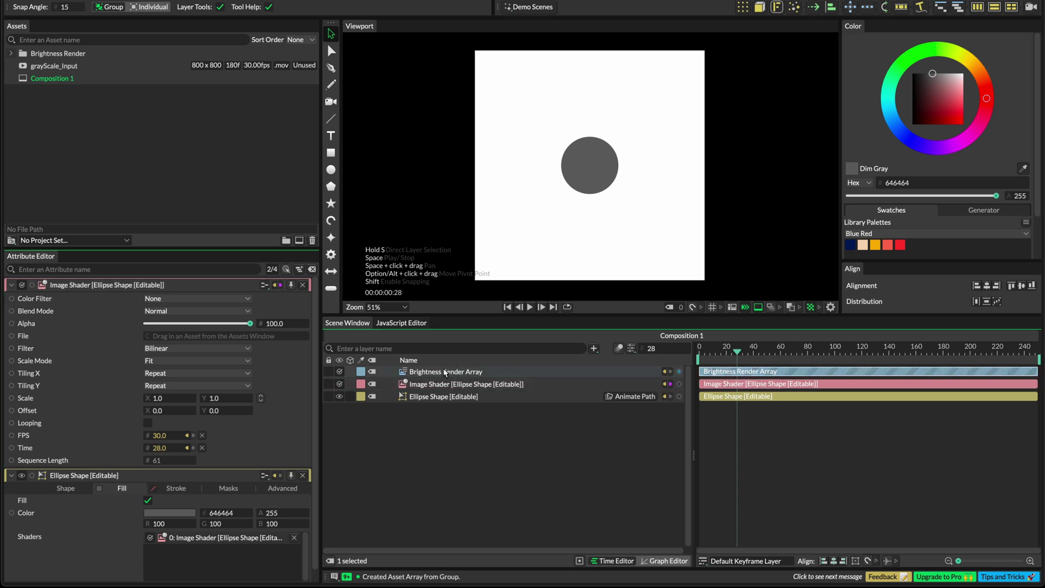
{"action": "left_click", "coordinate": [474, 374]}
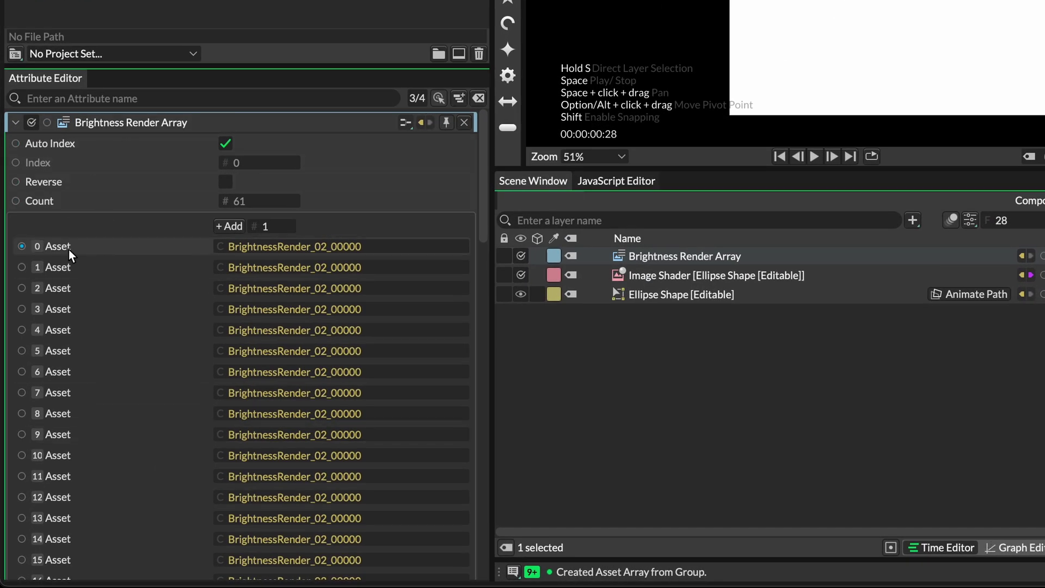
{"action": "scroll", "coordinate": [260, 297], "scroll_direction": "down", "scroll_amount": 3}
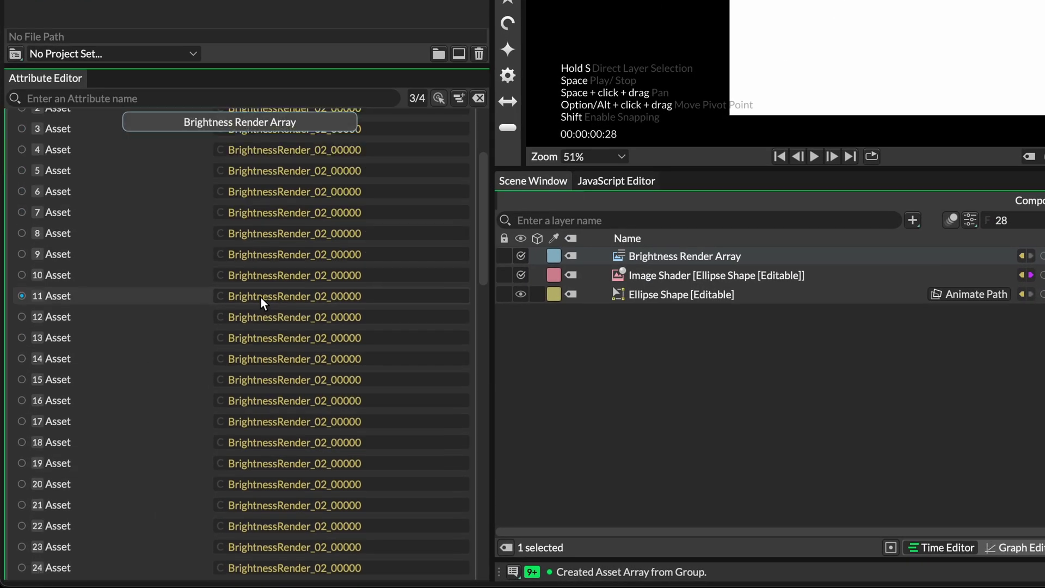
{"action": "scroll", "coordinate": [261, 297], "scroll_direction": "down", "scroll_amount": 15}
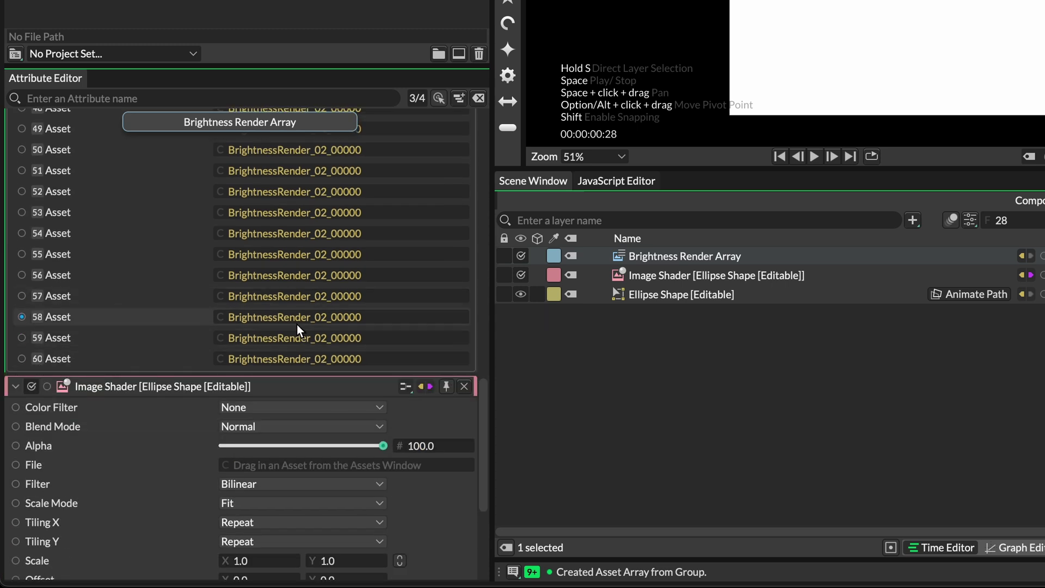
{"action": "scroll", "coordinate": [296, 324], "scroll_direction": "up", "scroll_amount": 20}
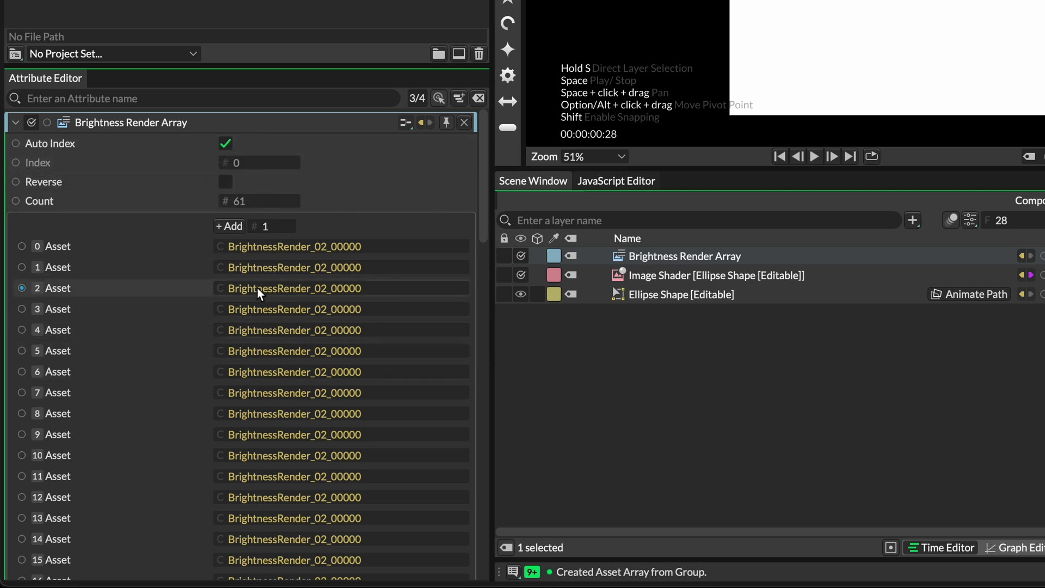
{"action": "scroll", "coordinate": [260, 297], "scroll_direction": "down", "scroll_amount": 15}
{"action": "scroll", "coordinate": [260, 297], "scroll_direction": "down", "scroll_amount": 3}
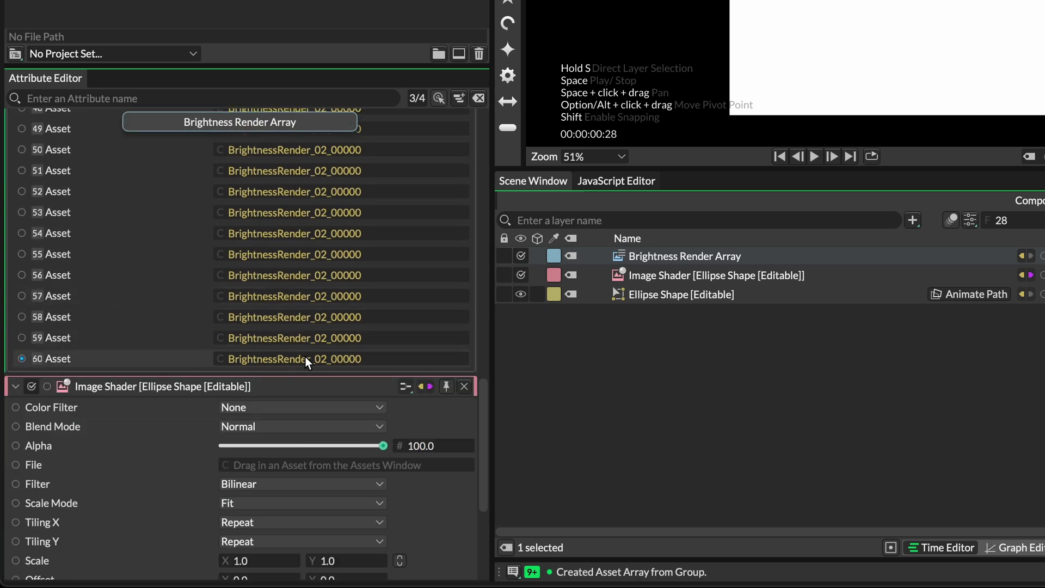
{"action": "scroll", "coordinate": [296, 325], "scroll_direction": "up", "scroll_amount": 20}
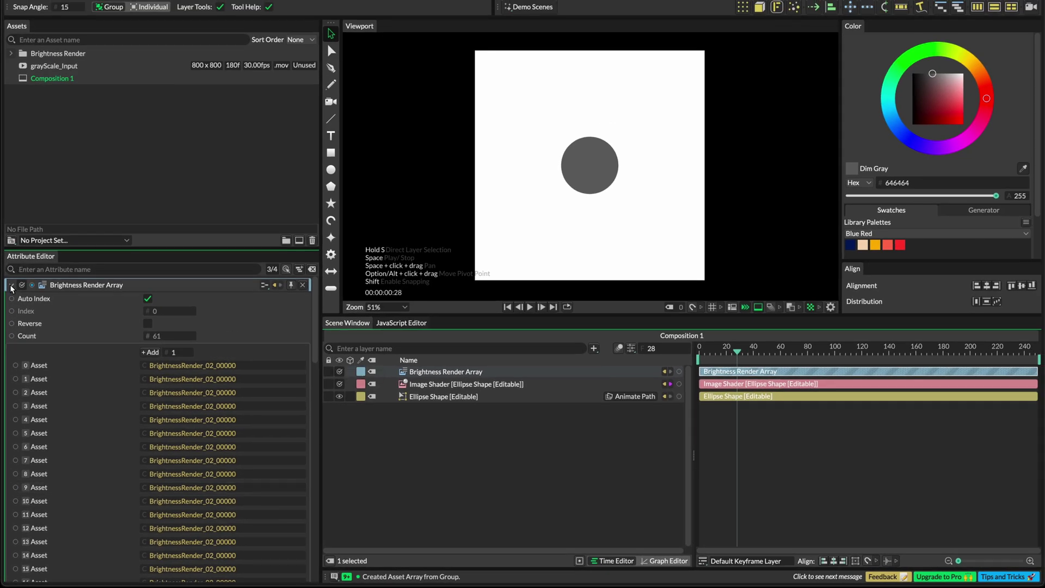
- Select the Image Shader and drag the Brightness Render Array into its File attribute
{"action": "left_click", "coordinate": [16, 122]}
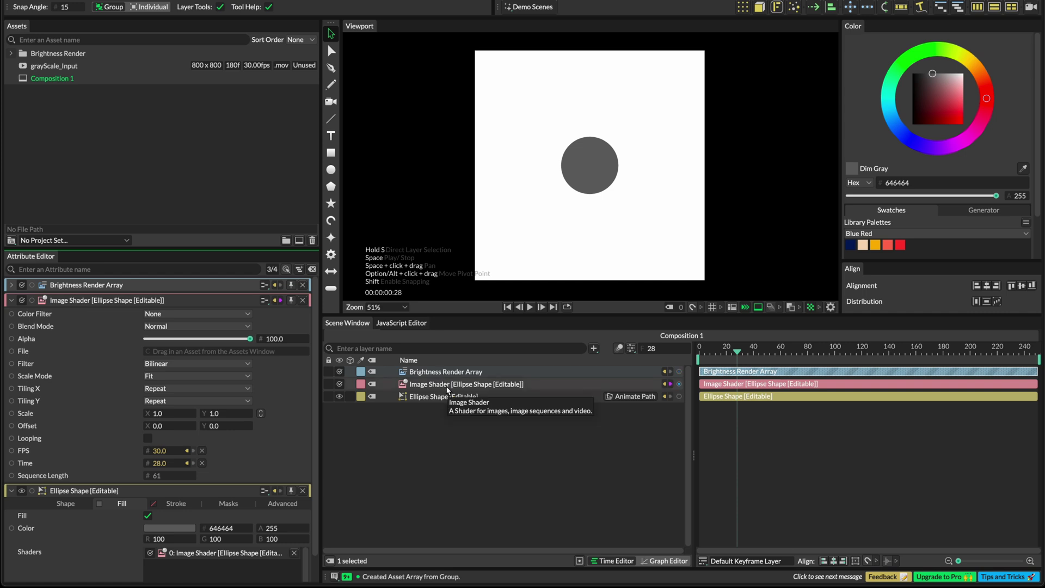
{"action": "left_click", "coordinate": [413, 384]}
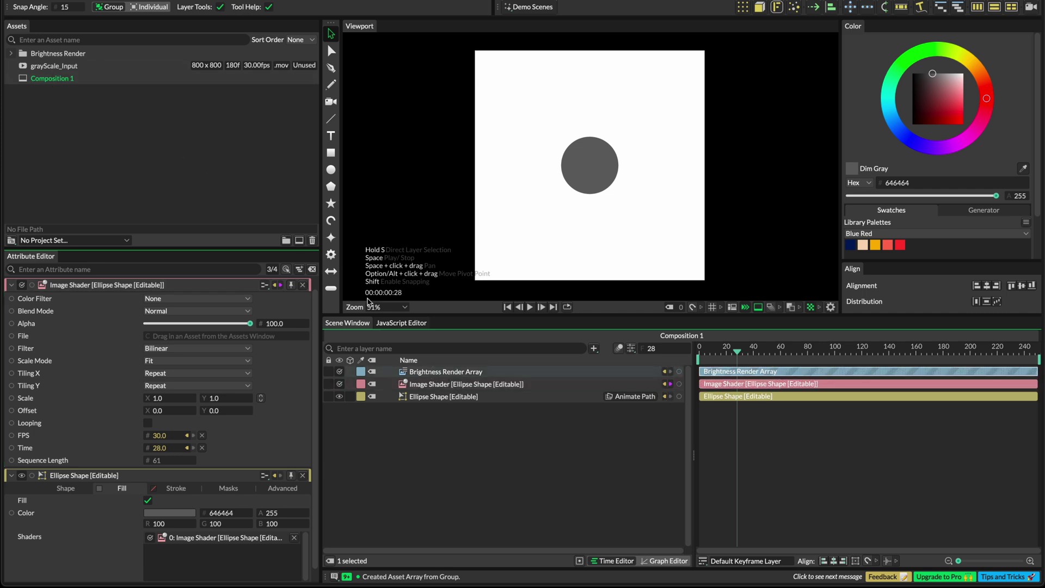
{"action": "left_click_drag", "start_coordinate": [425, 373], "coordinate": [206, 345]}
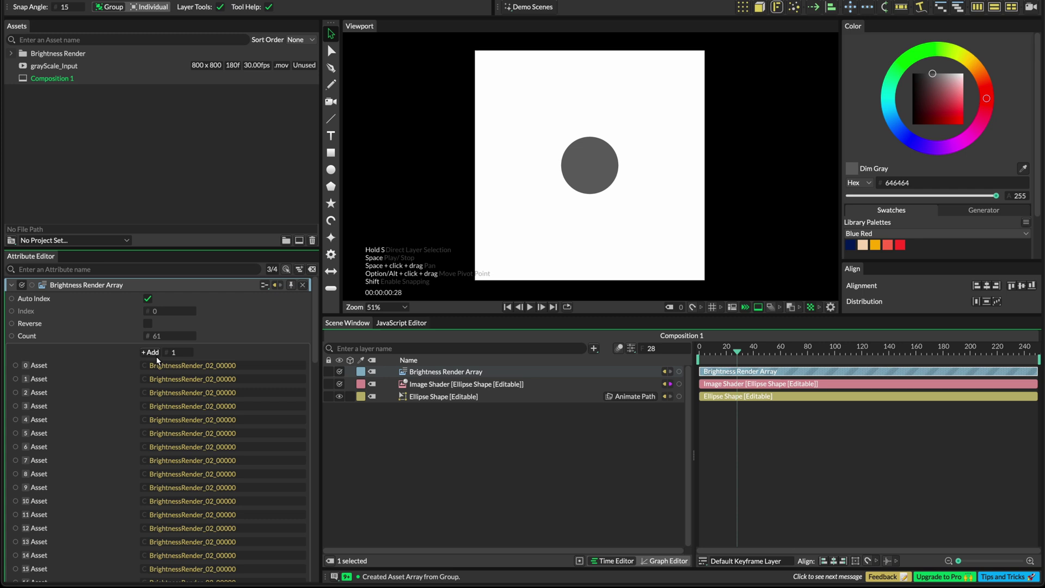
{"action": "left_click", "coordinate": [157, 360]}
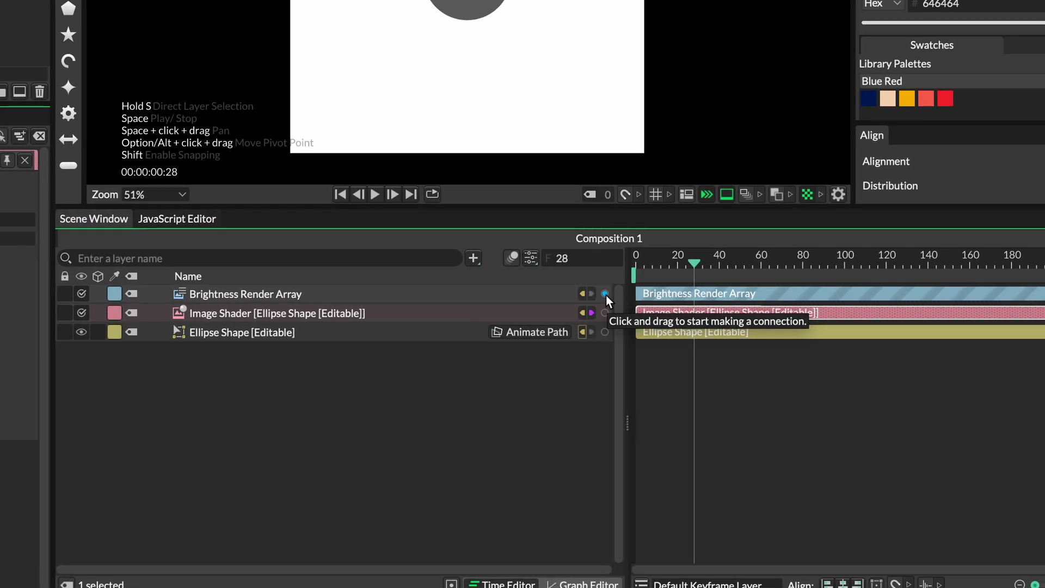
- Link the Brightness Render Array into the Image Shader's File and scrub to watch the circle change
{"action": "left_click_drag", "start_coordinate": [606, 295], "coordinate": [0, 266]}
{"action": "left_click_drag", "start_coordinate": [87, 260], "coordinate": [28, 233]}
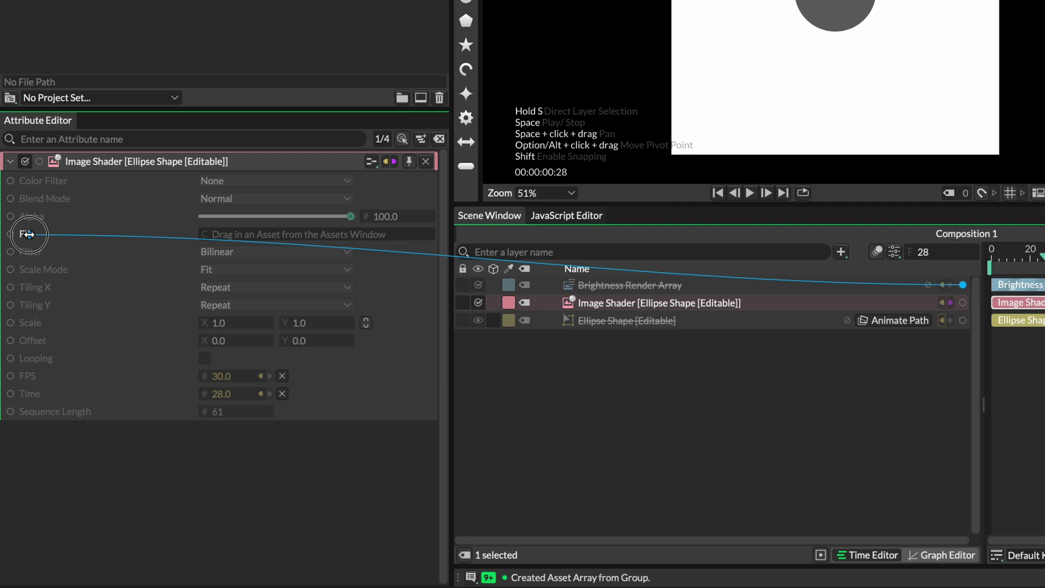
{"action": "left_click_drag", "start_coordinate": [29, 234], "coordinate": [29, 234]}
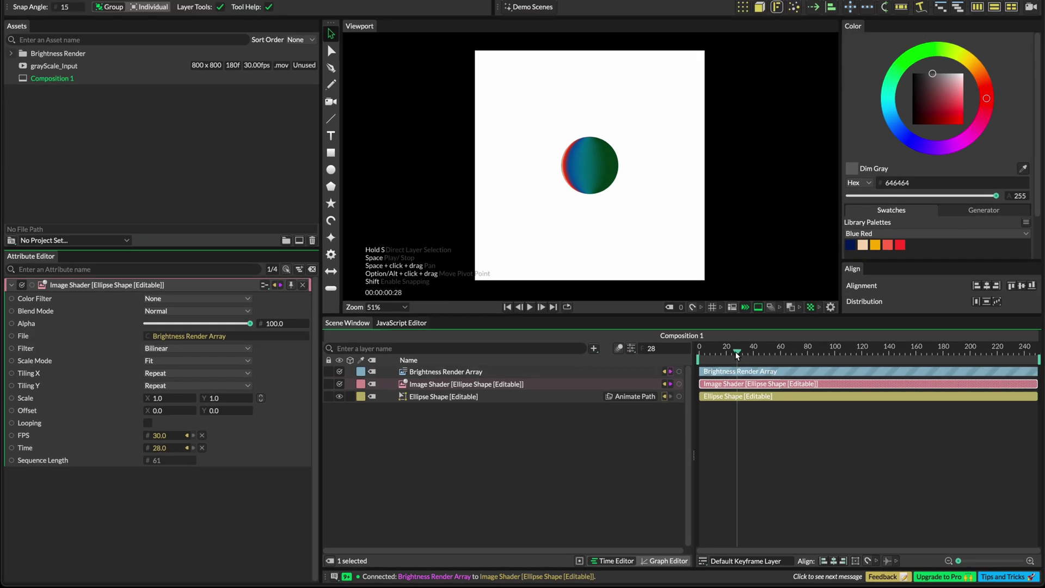
{"action": "mouse_move", "coordinate": [736, 352]}
{"action": "left_mouse_down"}
{"action": "mouse_move", "coordinate": [705, 354]}
{"action": "mouse_move", "coordinate": [804, 357]}
{"action": "mouse_move", "coordinate": [711, 354]}
{"action": "mouse_move", "coordinate": [746, 354]}
{"action": "left_mouse_up"}
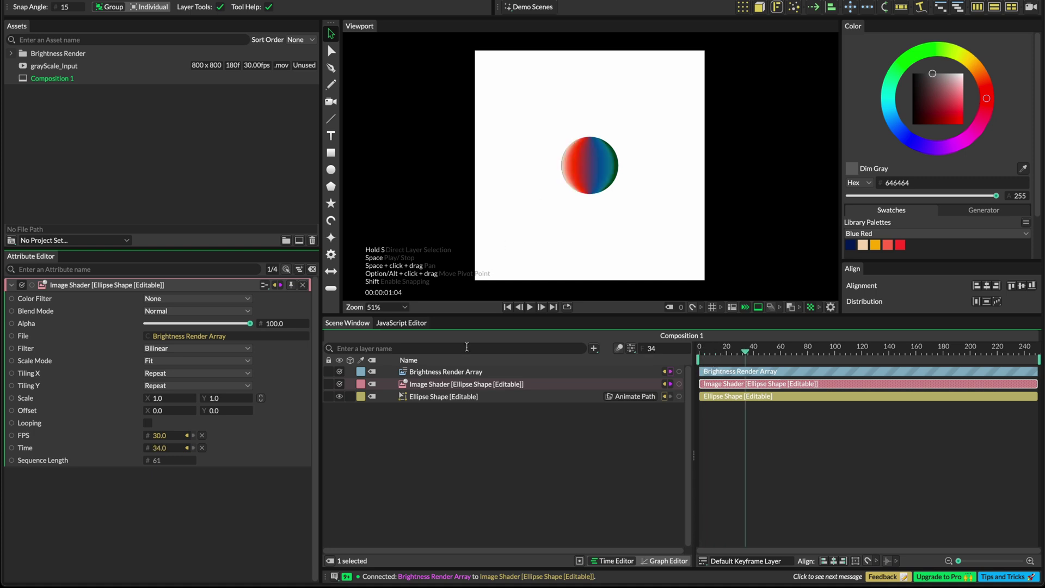
{"action": "left_click", "coordinate": [449, 399]}
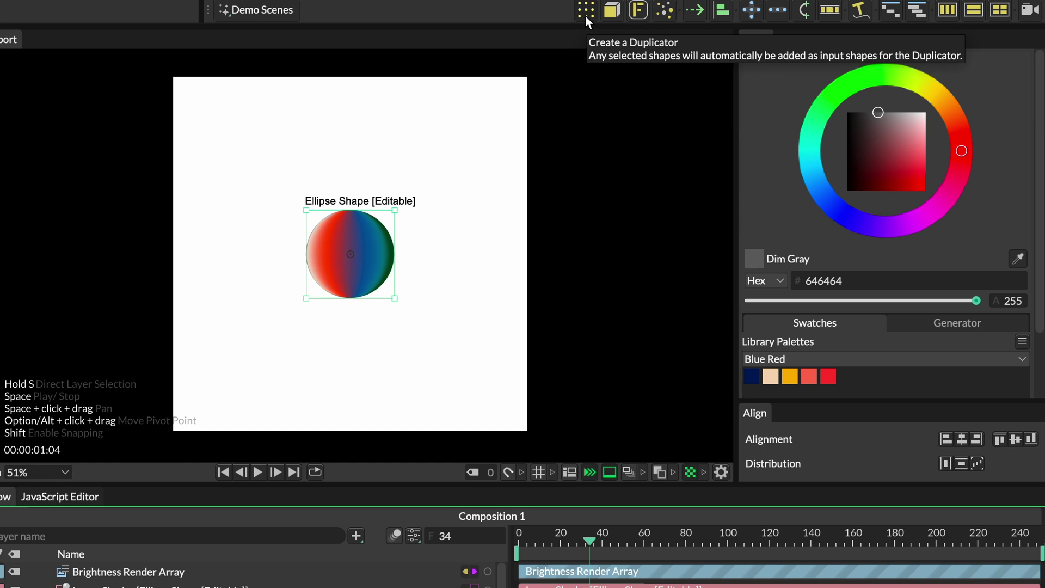
- Create a Duplicator from the ellipse and set its grid size to 800×800
{"action": "left_click", "coordinate": [586, 16]}
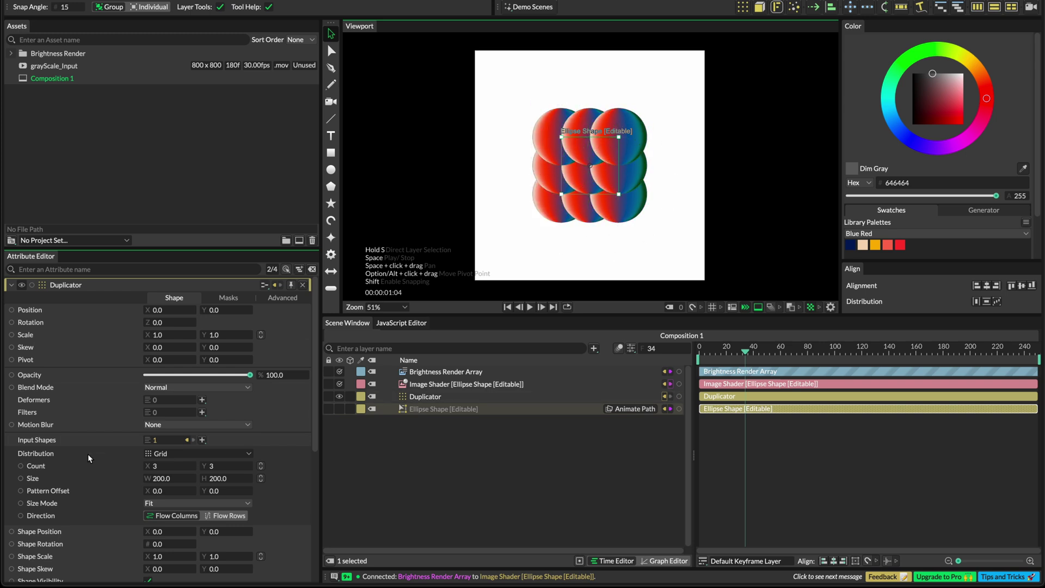
{"action": "double_click", "coordinate": [160, 479]}
{"action": "type", "text": "120"}
{"action": "key", "text": "Return"}
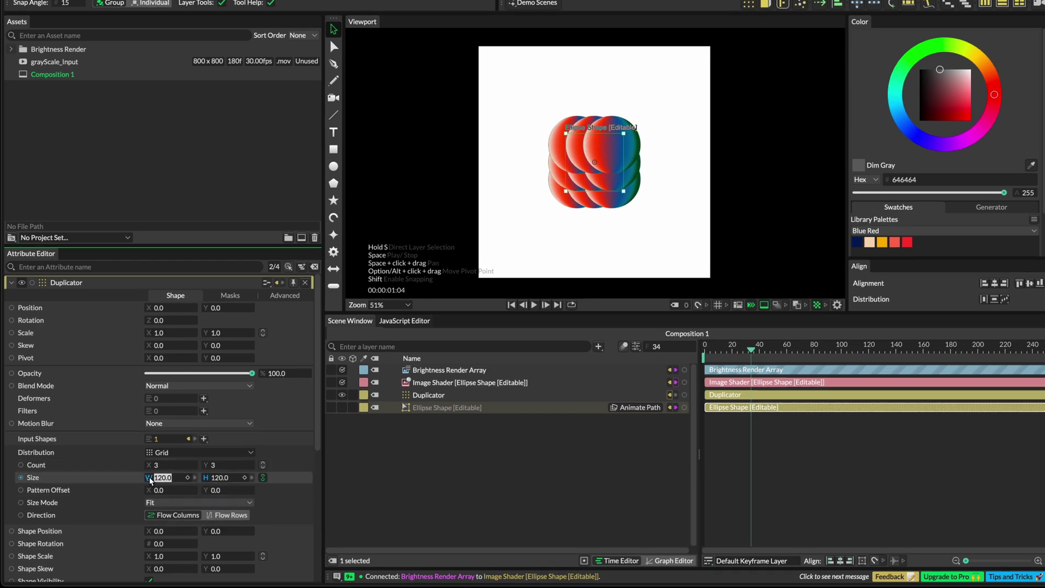
{"action": "double_click", "coordinate": [151, 478]}
{"action": "type", "text": "800"}
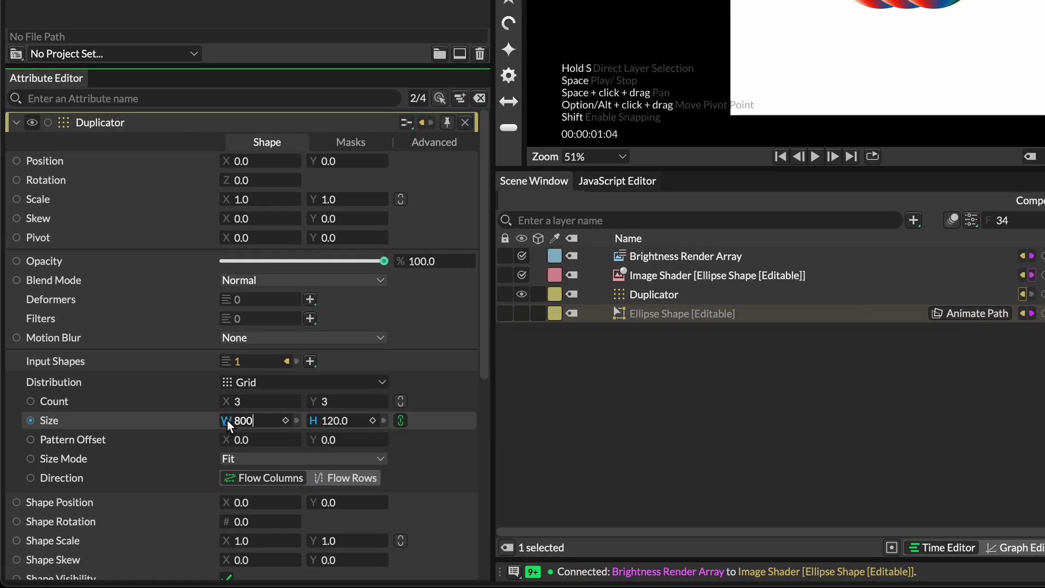
{"action": "key", "text": "Return"}
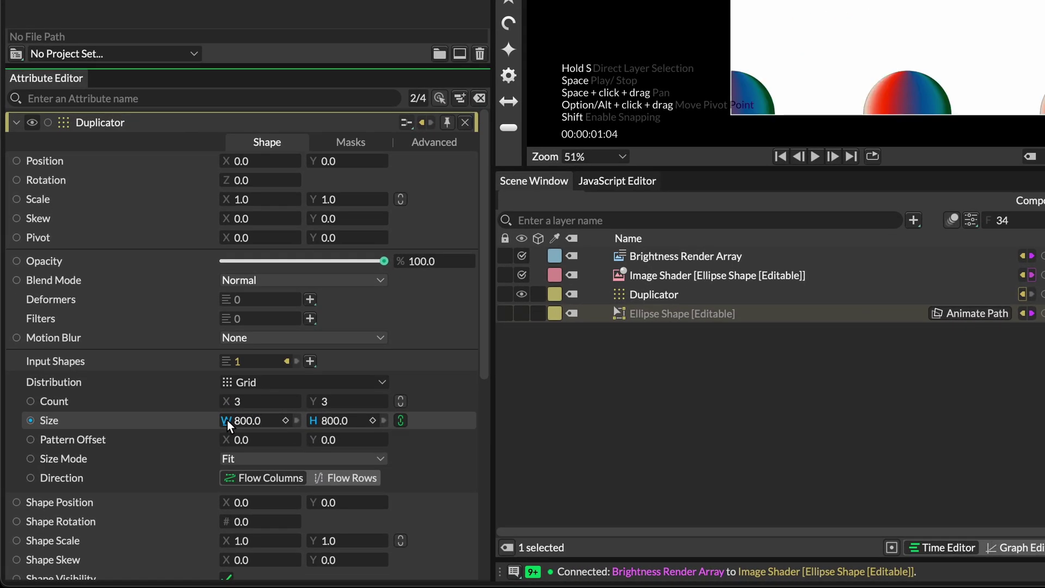
- Set the Duplicator's grid count to 20×20
{"action": "double_click", "coordinate": [240, 401]}
{"action": "type", "text": "10"}
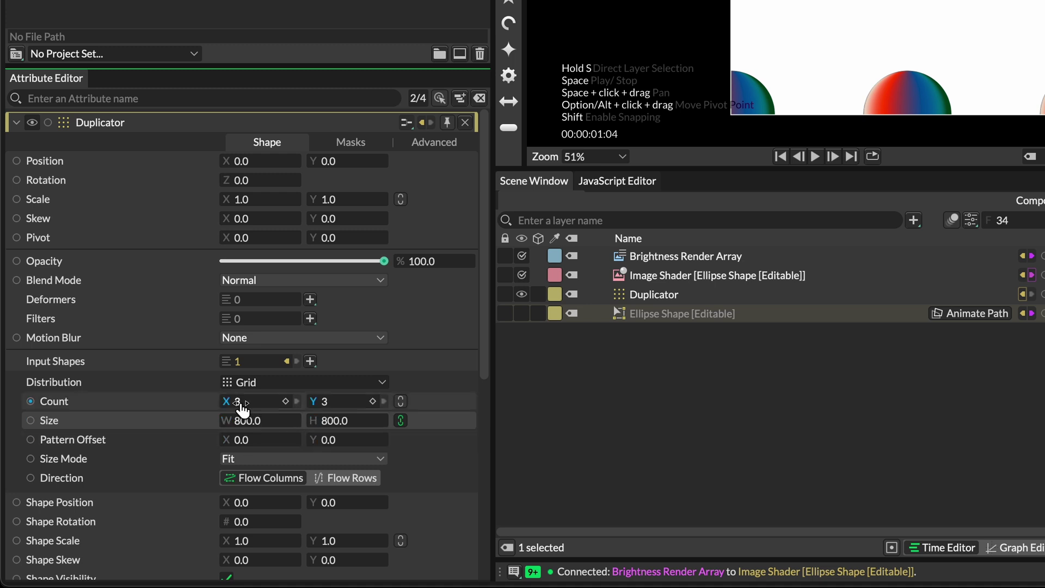
{"action": "key", "text": "Return"}
{"action": "scroll", "coordinate": [239, 401], "scroll_direction": "down", "scroll_amount": 3}
{"action": "double_click", "coordinate": [241, 245]}
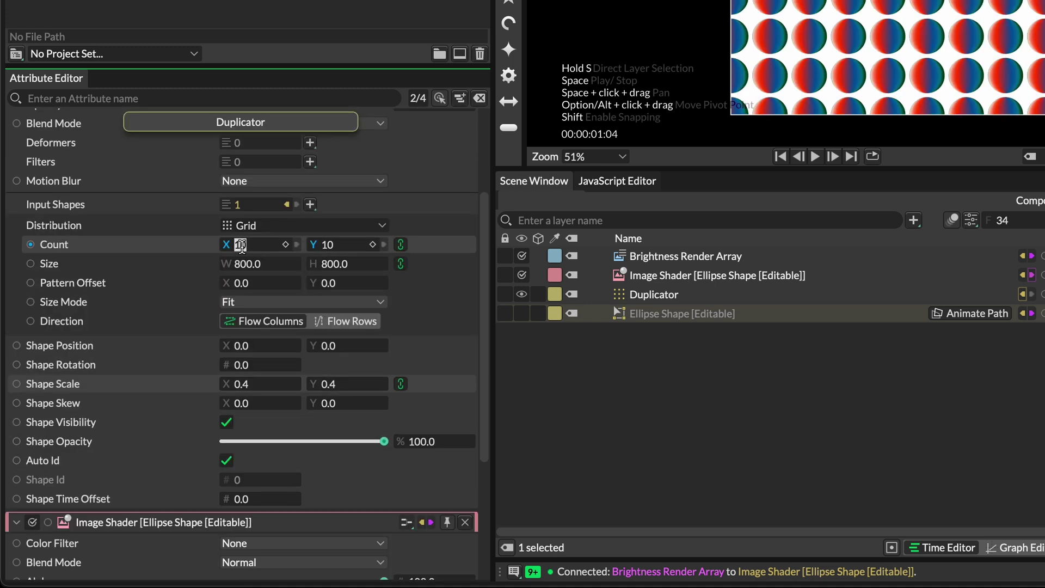
{"action": "type", "text": "20"}
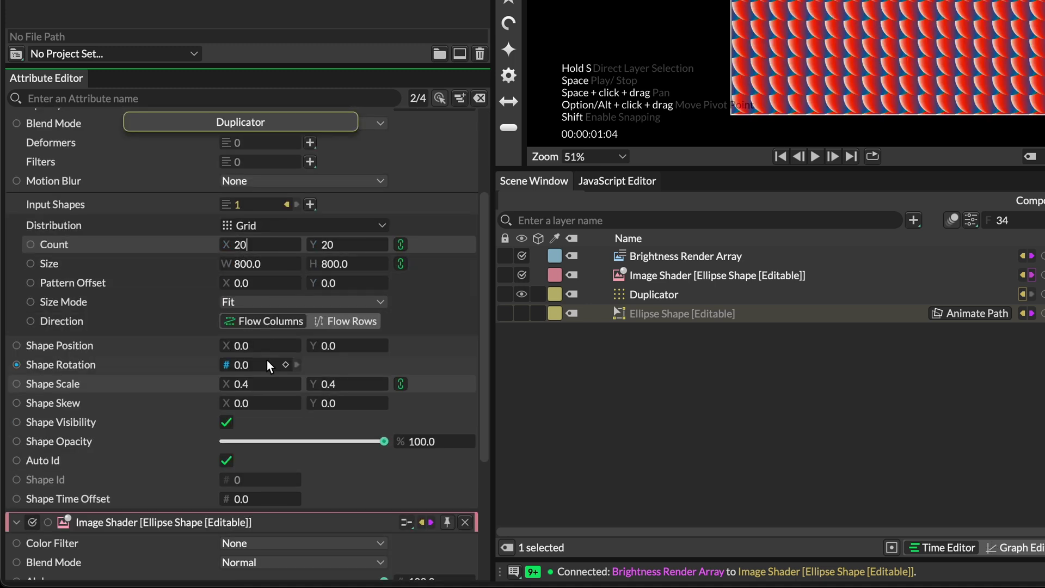
- Set the dots' shape scale to 0.21 and clear the selection
{"action": "double_click", "coordinate": [243, 384]}
{"action": "type", "text": "0.21"}
{"action": "key", "text": "Return"}
{"action": "type", "text": "0."}
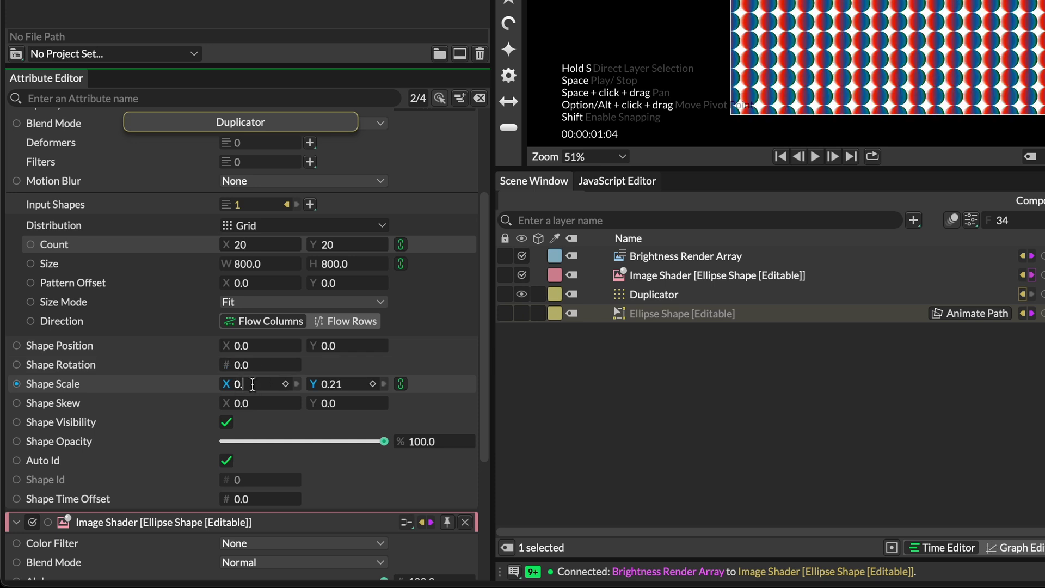
{"action": "type", "text": "2"}
{"action": "key", "text": "Return"}
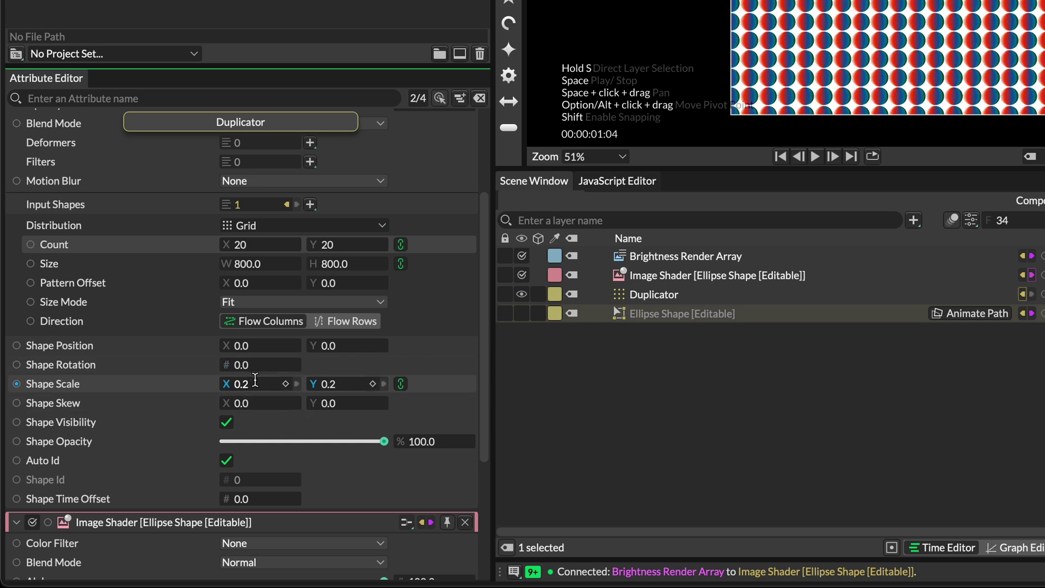
{"action": "key", "text": "ctrl+z"}
{"action": "left_click", "coordinate": [702, 442]}
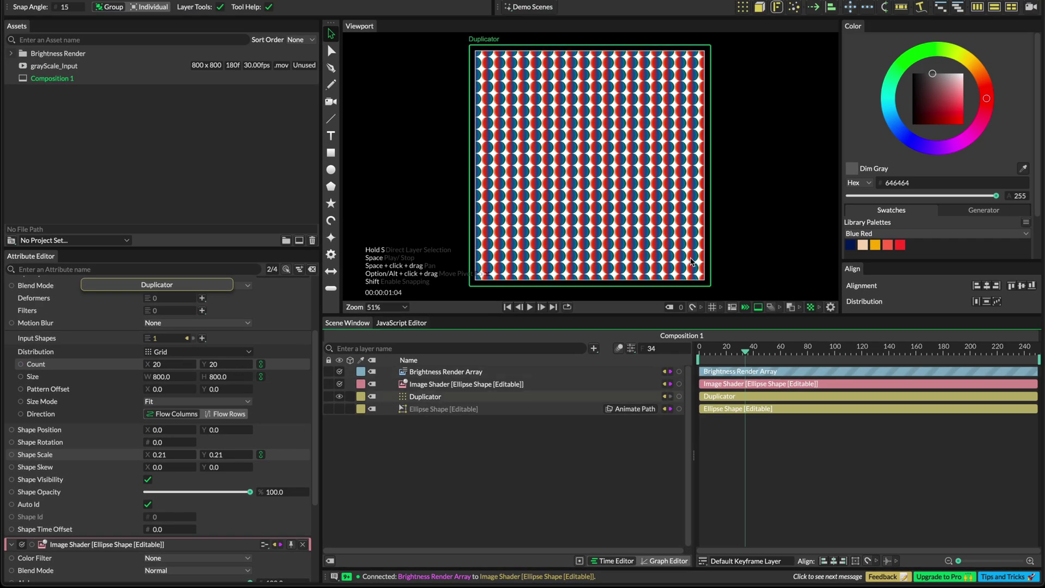
- Rewind the composition and scrub through the finished Cavalry_Test_04.mp4 preview
{"action": "left_click_drag", "start_coordinate": [730, 353], "coordinate": [708, 362]}
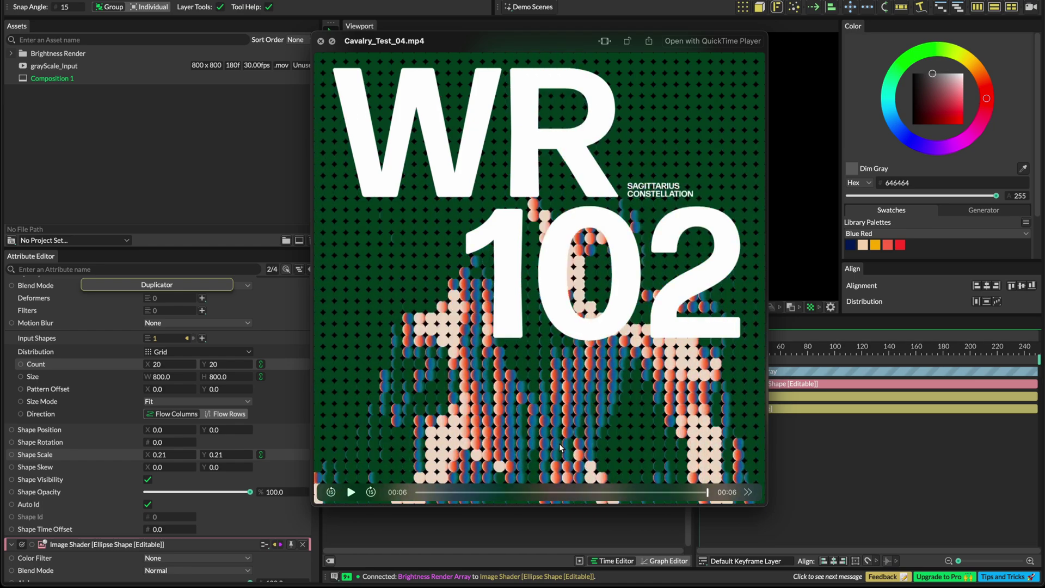
{"action": "left_click", "coordinate": [423, 493]}
{"action": "left_click_drag", "start_coordinate": [424, 496], "coordinate": [508, 498]}
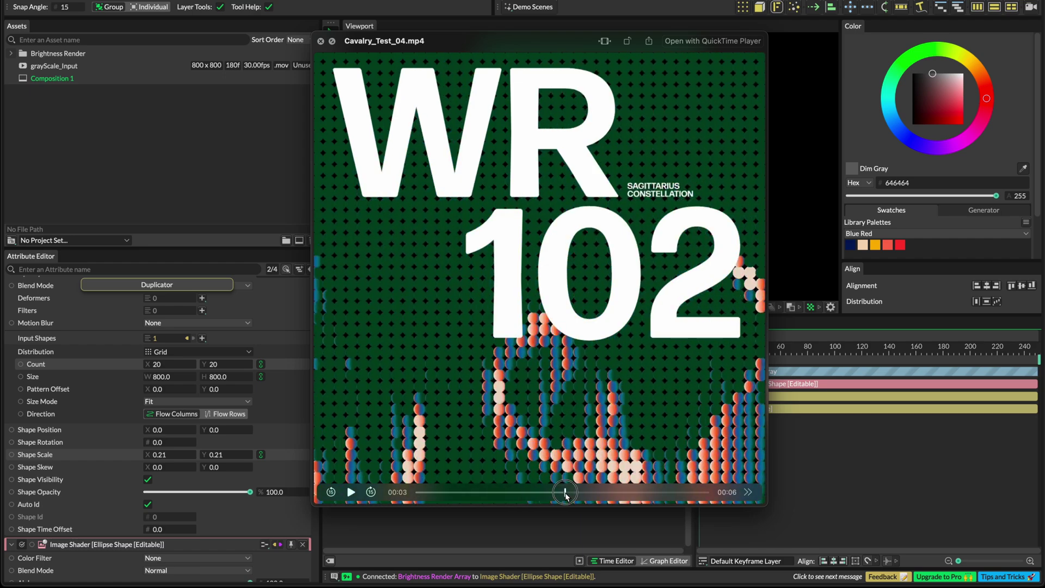
- Open grayScale_Input in QuickTime Player and scrub through the fire clip
{"action": "double_click", "coordinate": [49, 66]}
{"action": "left_click_drag", "start_coordinate": [662, 196], "coordinate": [534, 43]}
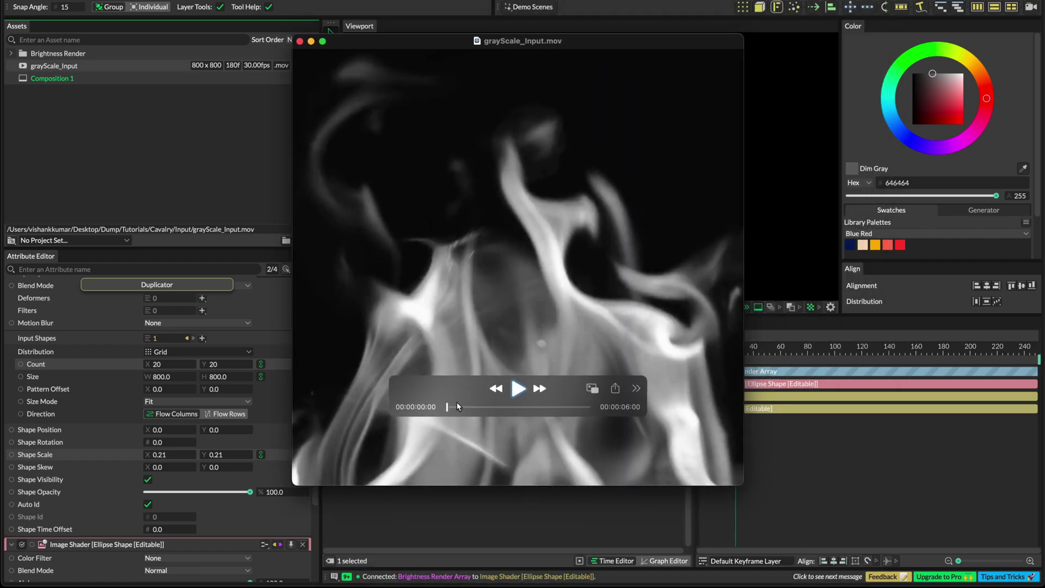
{"action": "left_click_drag", "start_coordinate": [458, 408], "coordinate": [489, 409]}
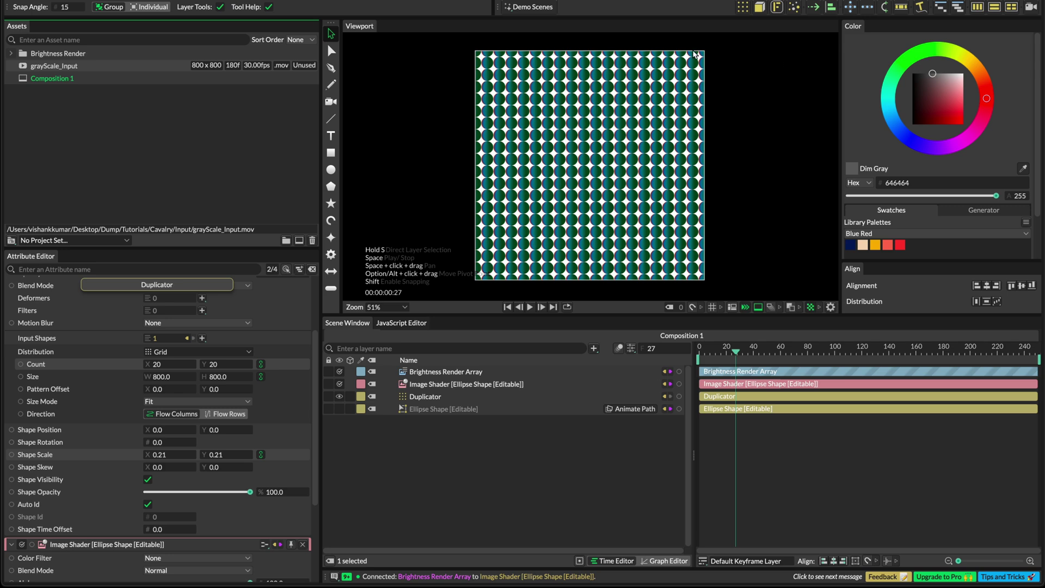
- Add an Image Sampler layer and load grayScale_Input as its image asset
{"action": "left_click", "coordinate": [434, 453]}
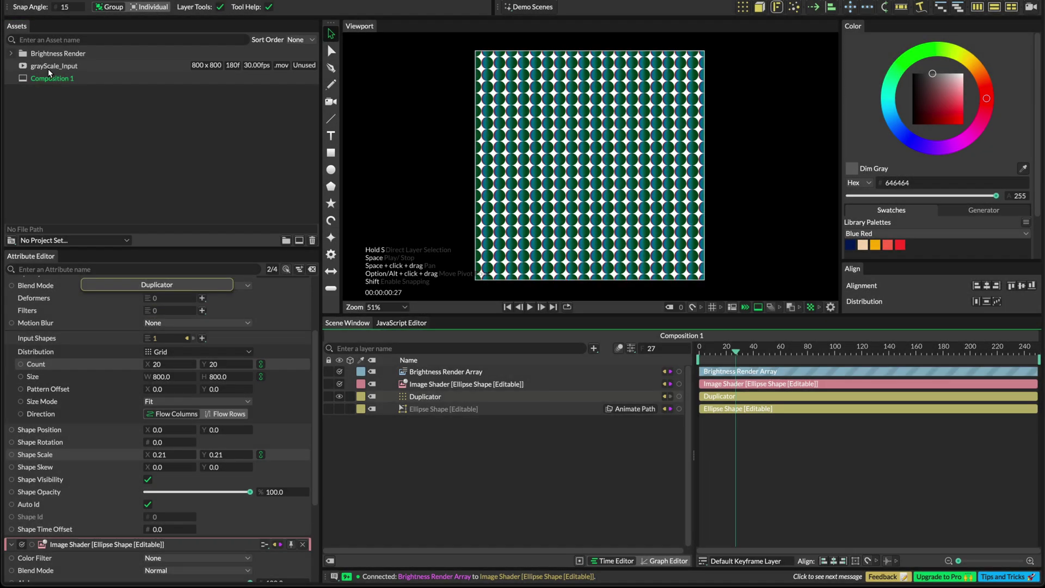
{"action": "left_click", "coordinate": [49, 67]}
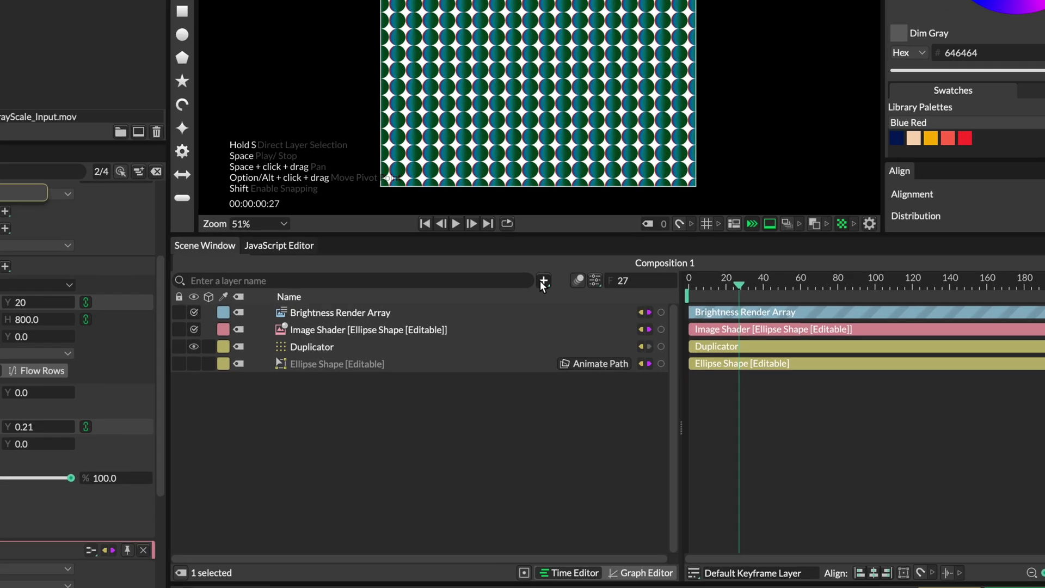
{"action": "left_click", "coordinate": [595, 349]}
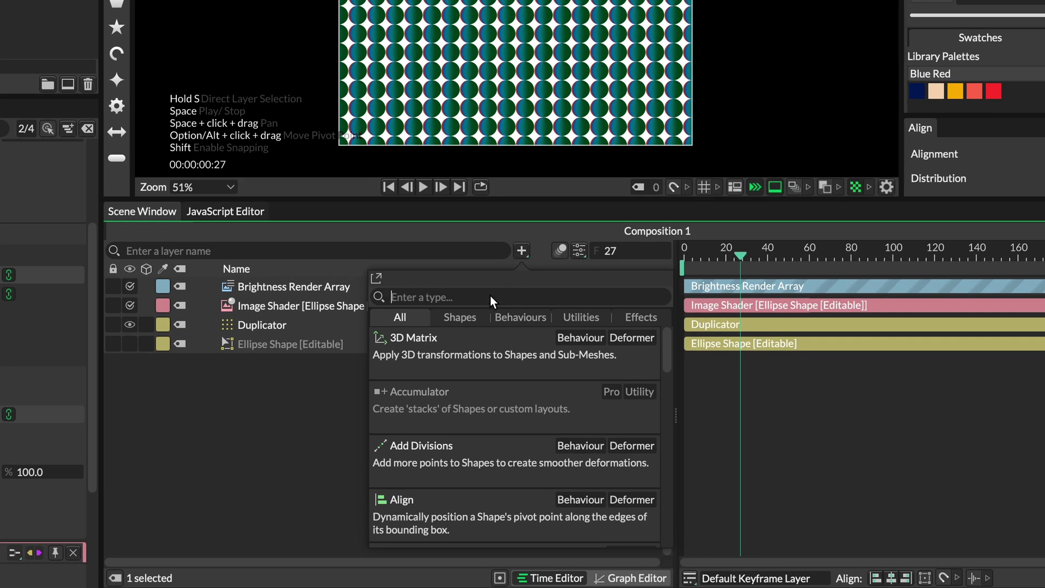
{"action": "type", "text": "image"}
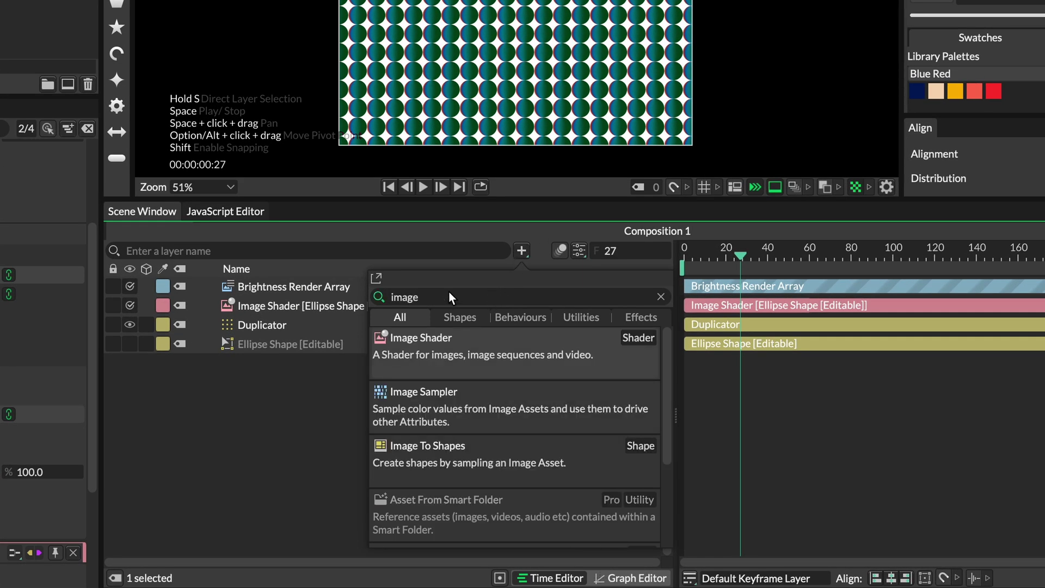
{"action": "left_click", "coordinate": [429, 407]}
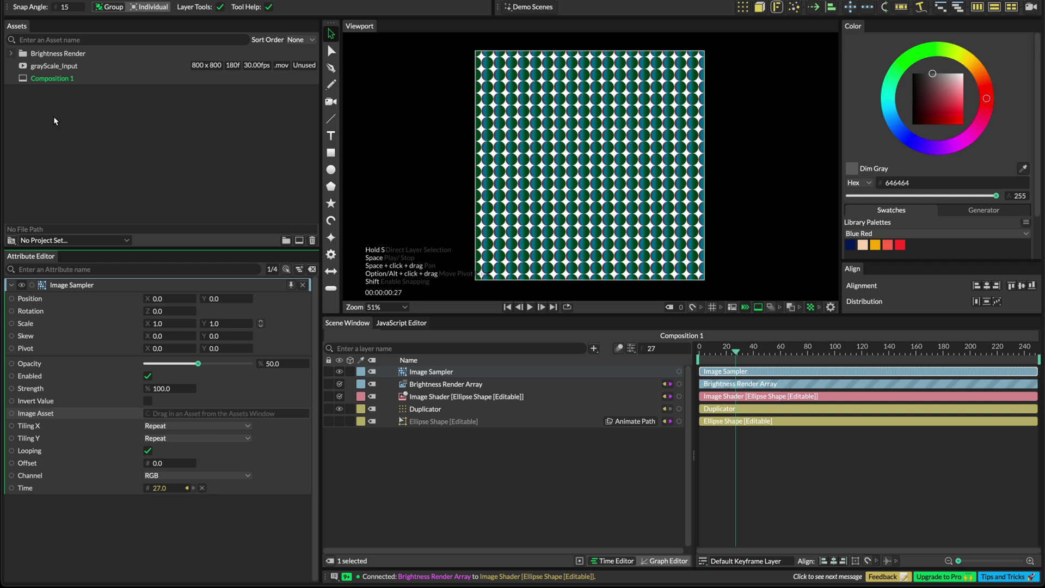
{"action": "left_click", "coordinate": [61, 69]}
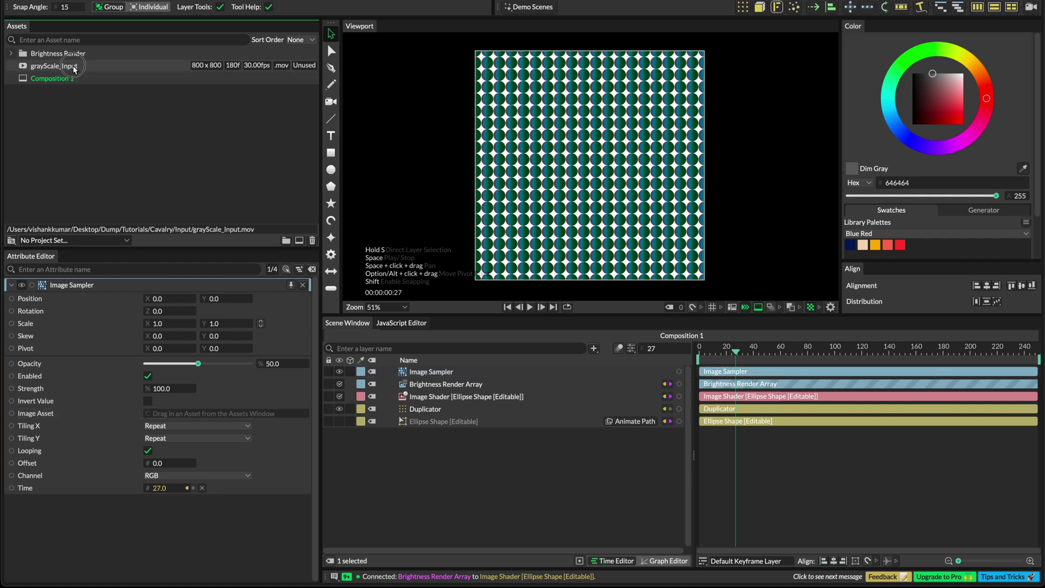
{"action": "left_click_drag", "start_coordinate": [67, 70], "coordinate": [195, 414]}
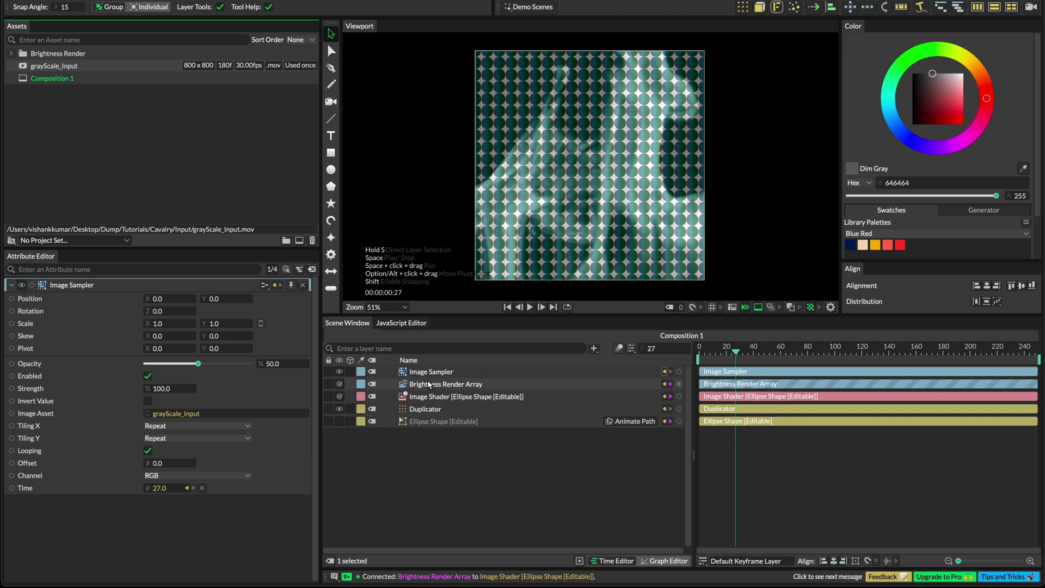
- Hide the other layers and raise the Image Sampler's opacity to 100
{"action": "left_click", "coordinate": [341, 375]}
{"action": "left_click", "coordinate": [339, 371], "text": "alt"}
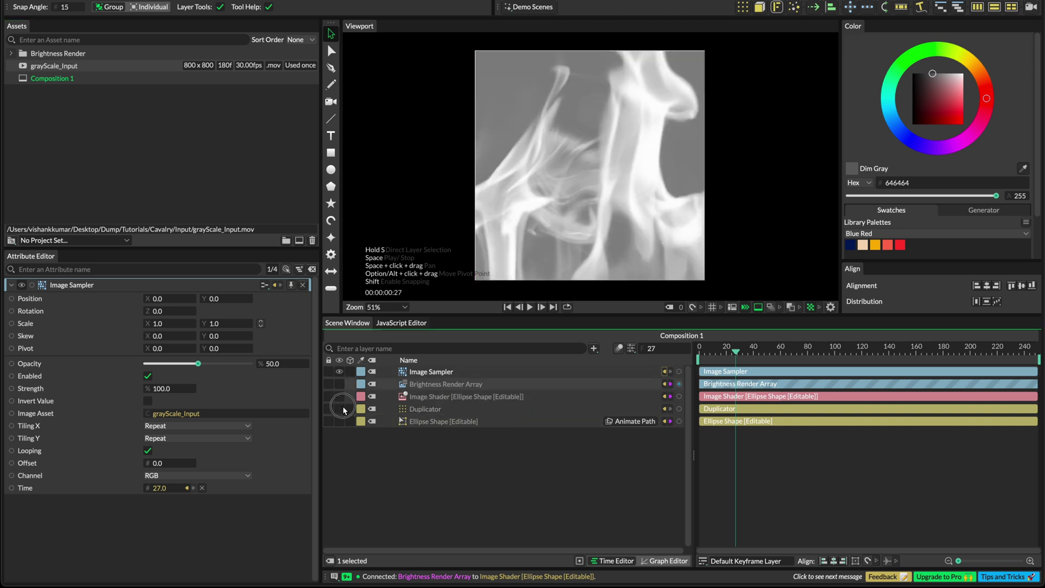
{"action": "left_click", "coordinate": [433, 372]}
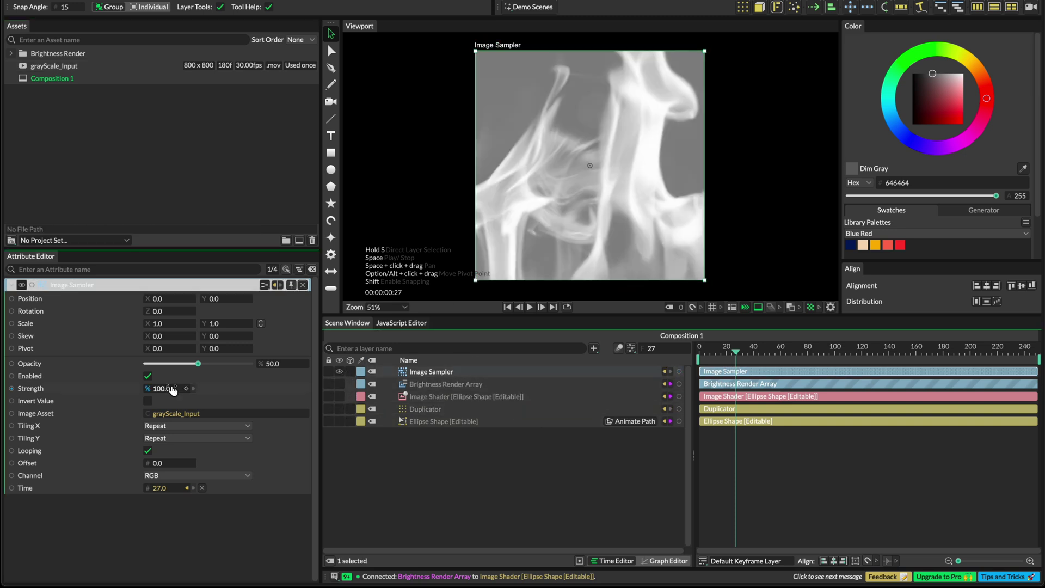
{"action": "left_click_drag", "start_coordinate": [198, 364], "coordinate": [262, 373]}
- Scrub the timeline to preview the smoke frames and inspect the sampler's Time link
{"action": "left_click_drag", "start_coordinate": [736, 354], "coordinate": [701, 360]}
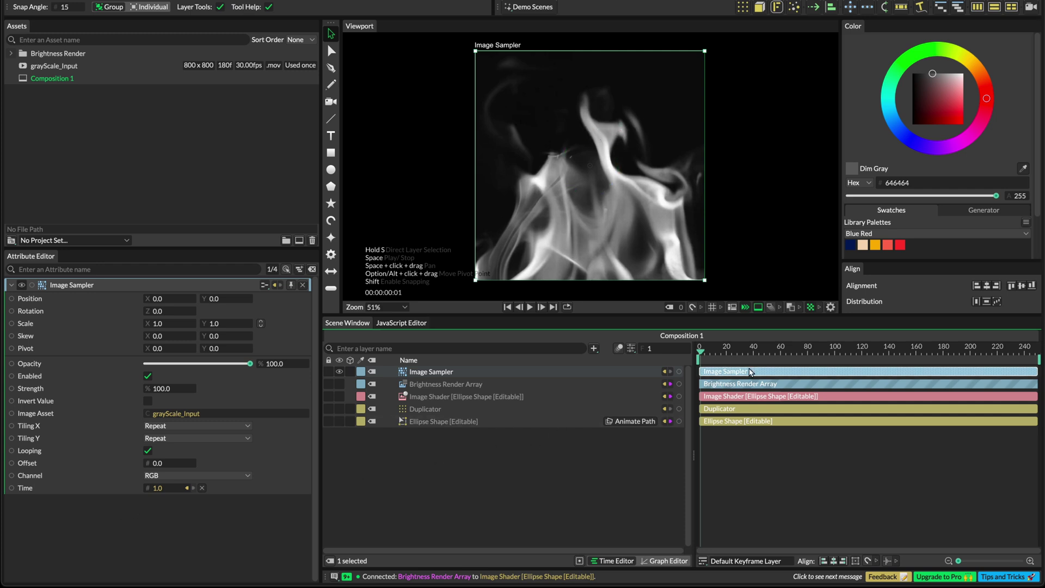
{"action": "left_click_drag", "start_coordinate": [717, 352], "coordinate": [770, 352]}
{"action": "left_click", "coordinate": [187, 489]}
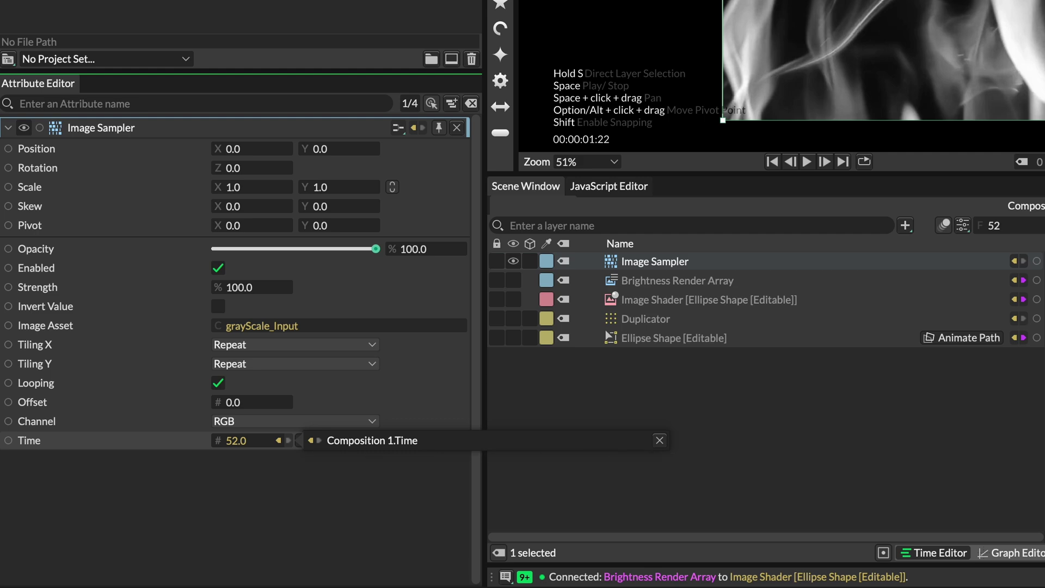
{"action": "left_click_drag", "start_coordinate": [1044, 233], "coordinate": [1044, 233]}
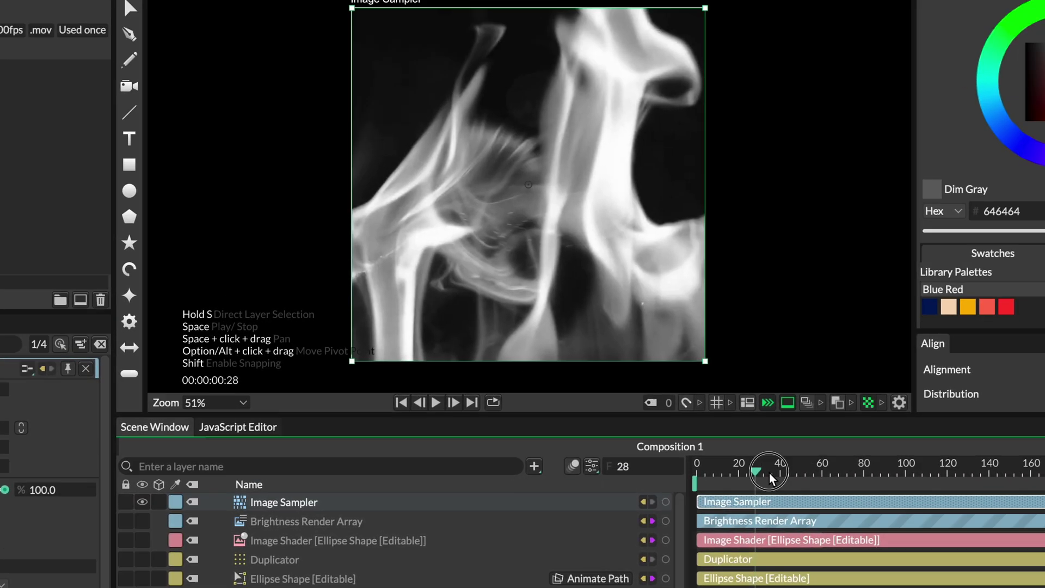
{"action": "left_click_drag", "start_coordinate": [756, 490], "coordinate": [970, 490]}
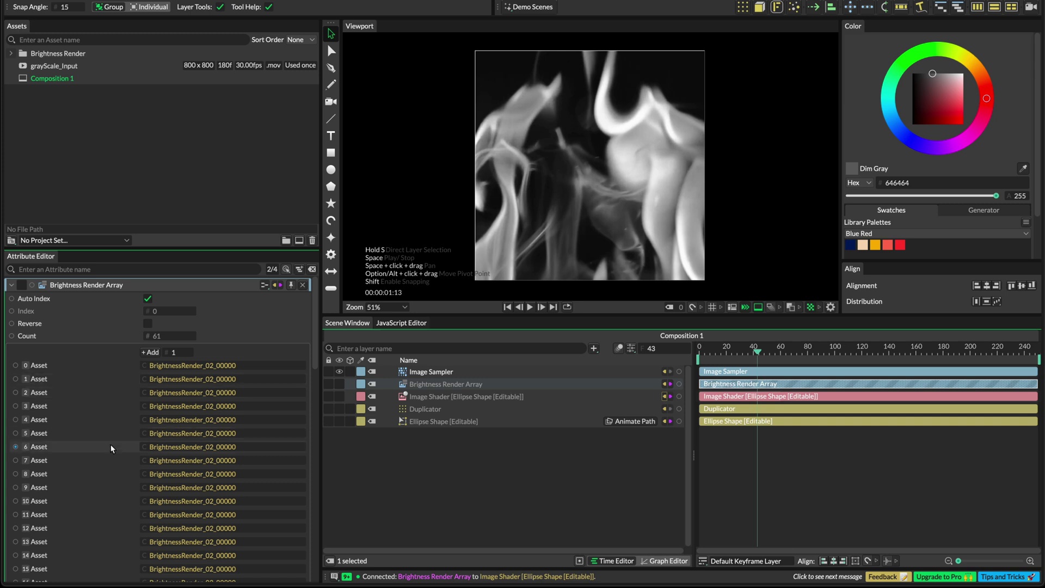
{"action": "scroll", "coordinate": [96, 447], "scroll_direction": "down", "scroll_amount": 15}
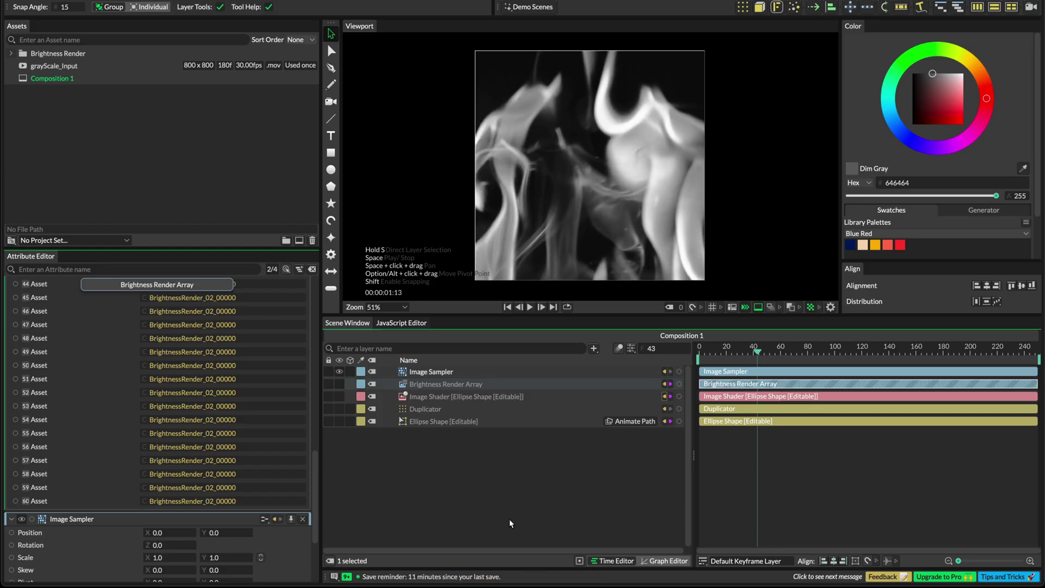
- Add a Number Range layer and connect the Image Sampler into its Value
{"action": "left_click", "coordinate": [496, 486]}
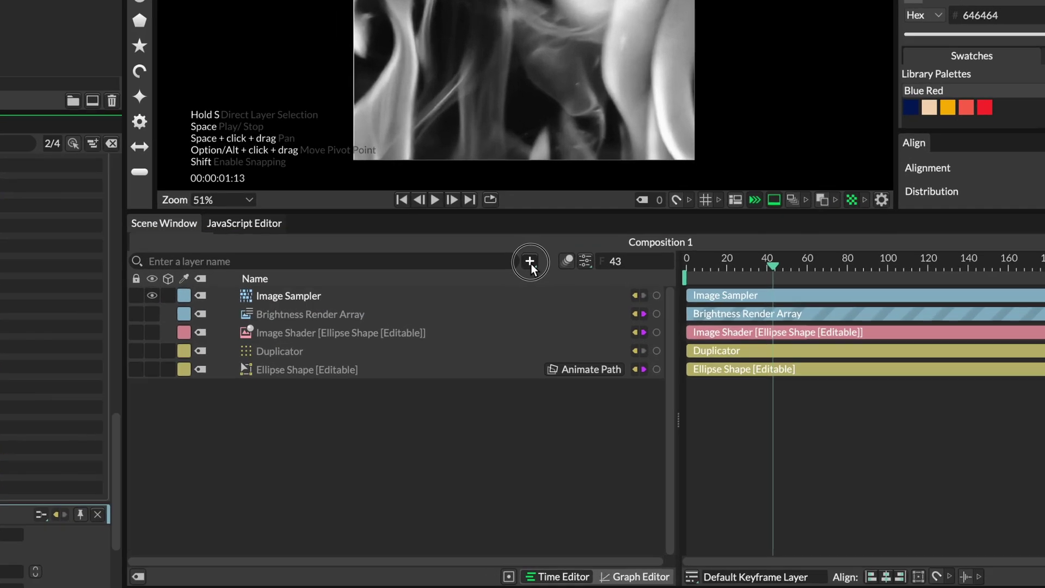
{"action": "left_click", "coordinate": [593, 349]}
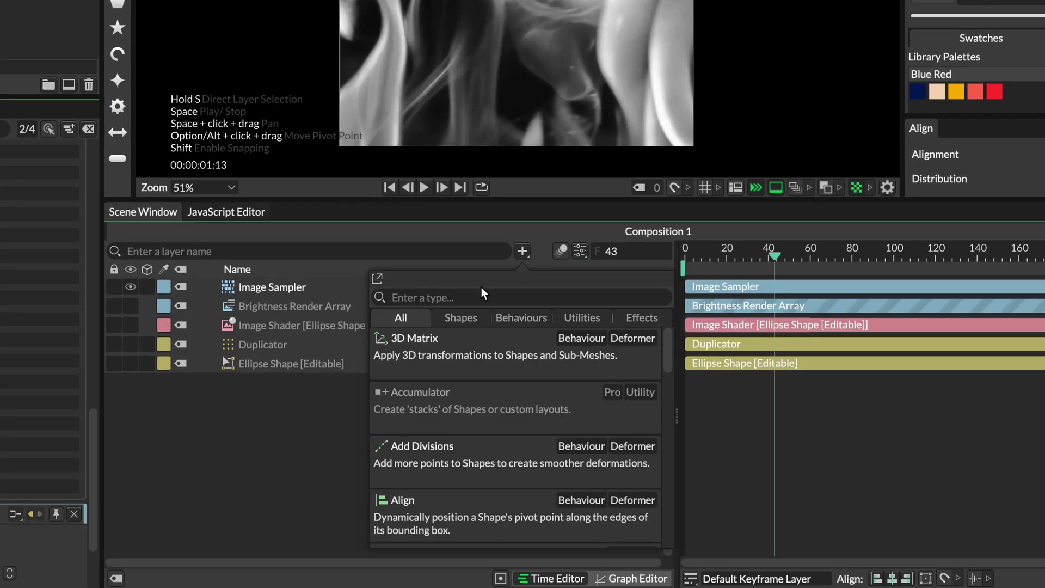
{"action": "type", "text": "number"}
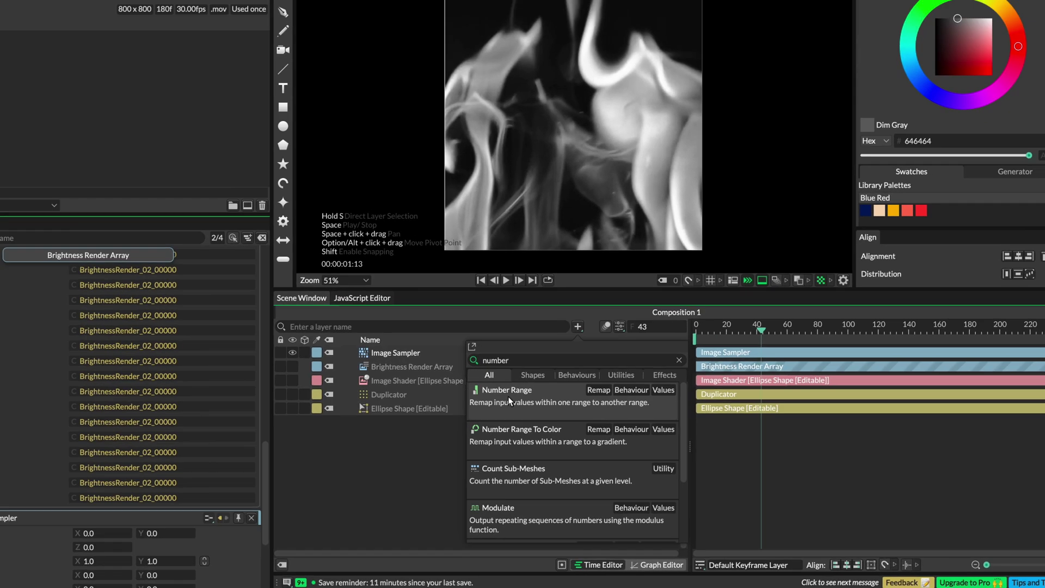
{"action": "left_click", "coordinate": [425, 343]}
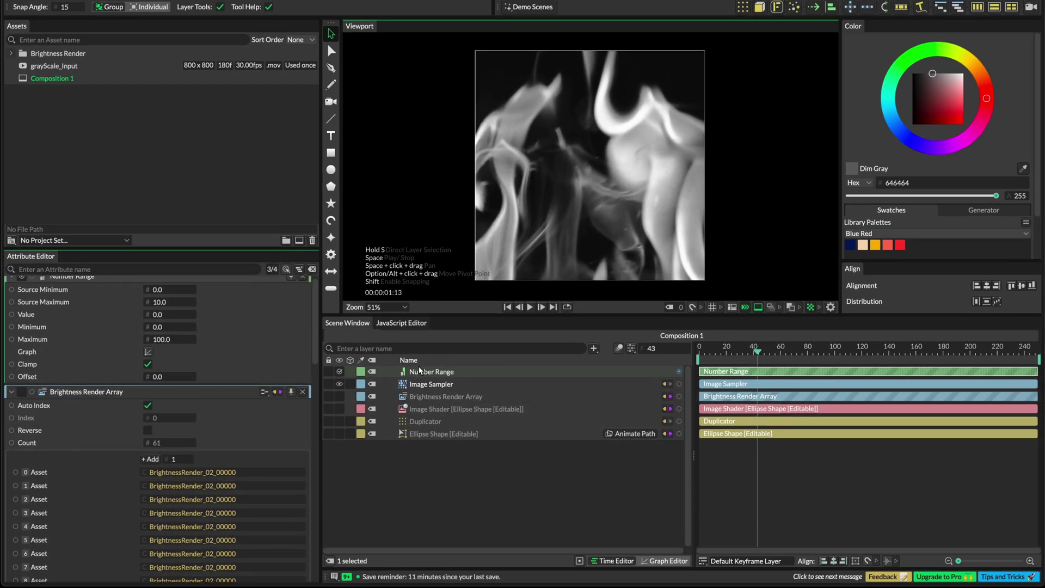
{"action": "left_click", "coordinate": [654, 384]}
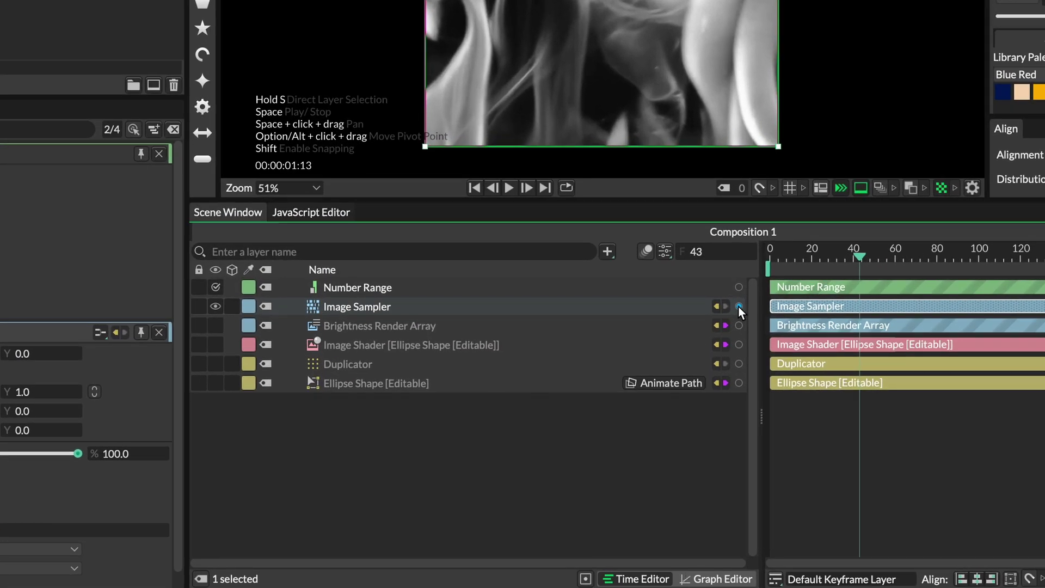
{"action": "left_click", "coordinate": [678, 383]}
{"action": "left_click_drag", "start_coordinate": [738, 306], "coordinate": [365, 290]}
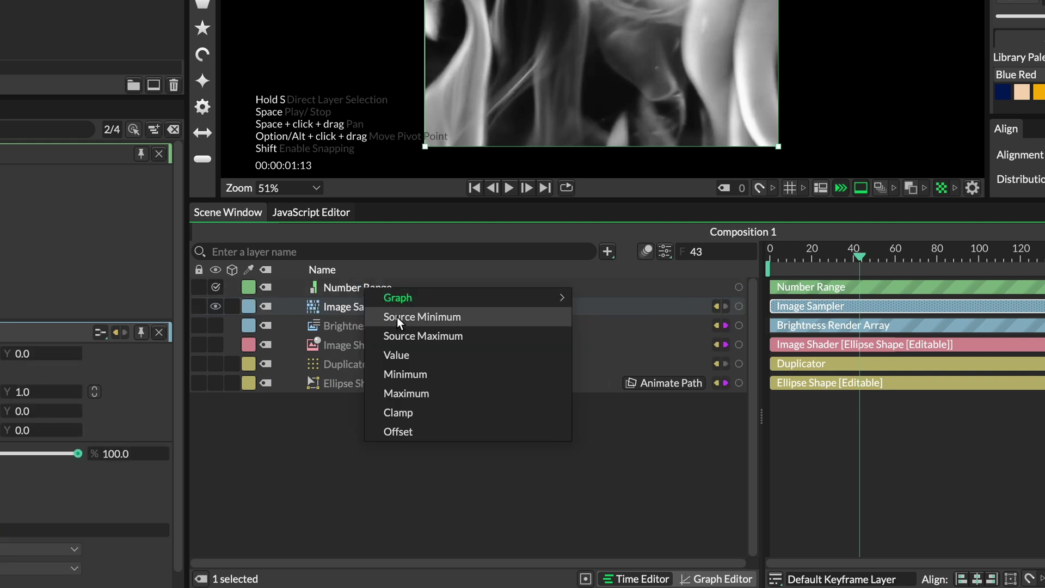
{"action": "left_click", "coordinate": [400, 355]}
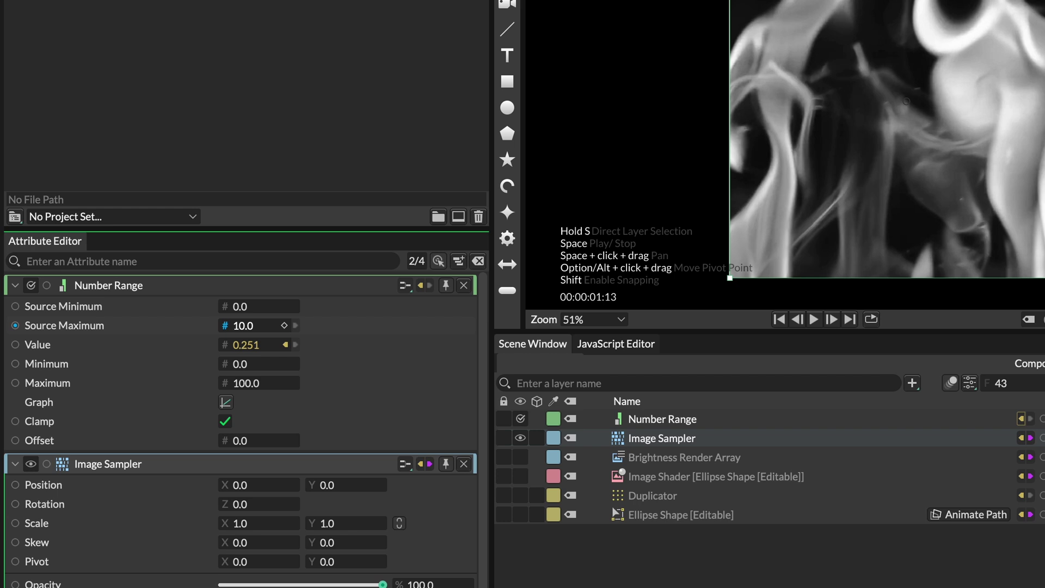
- Set the Number Range's Source Maximum to 1.0 and Maximum to 60
{"action": "left_click", "coordinate": [243, 325]}
{"action": "type", "text": "1.0"}
{"action": "key", "text": "Return"}
{"action": "left_click", "coordinate": [253, 383]}
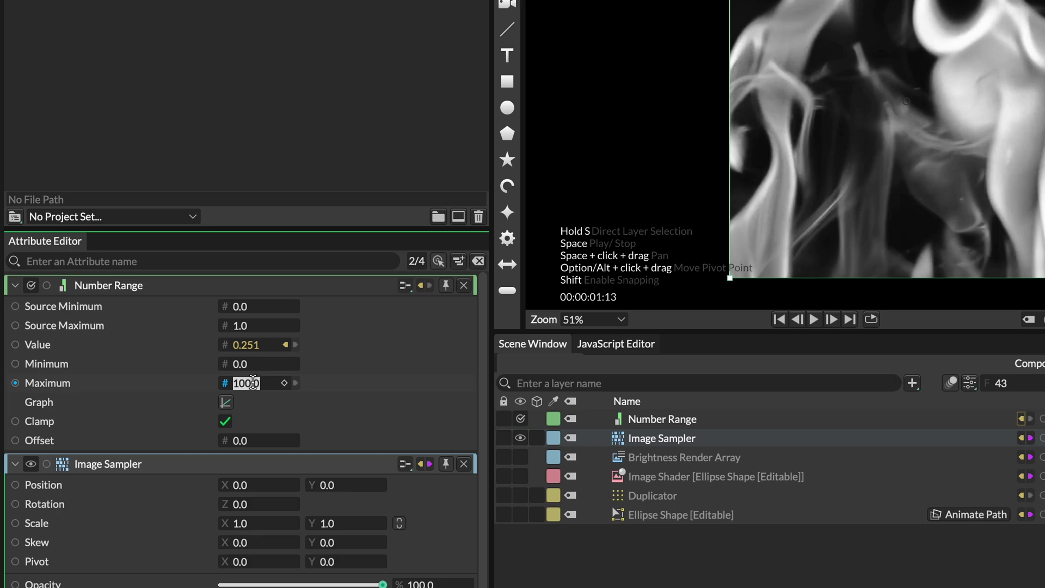
{"action": "type", "text": "60"}
{"action": "key", "text": "Return"}
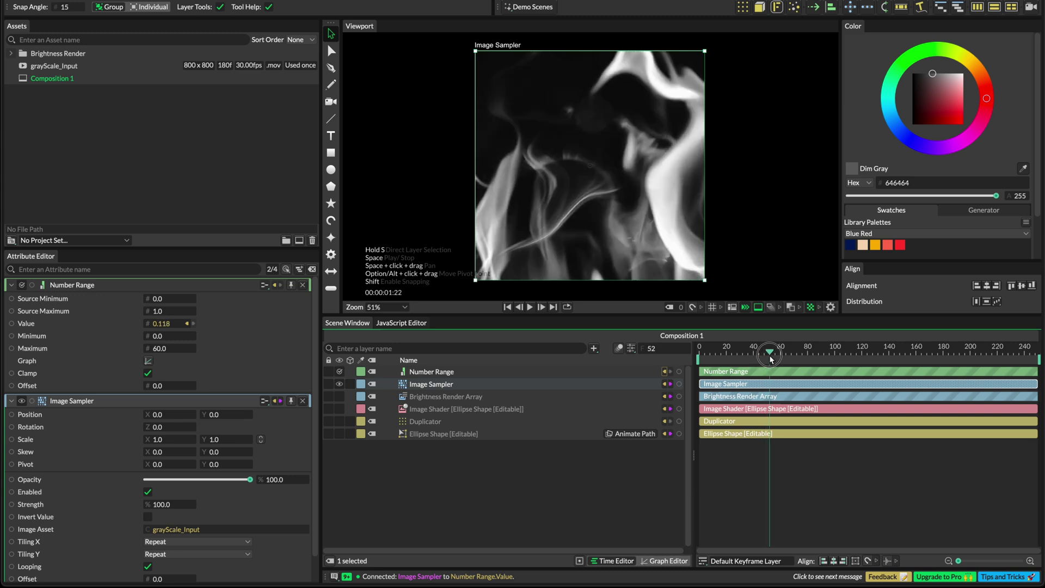
- Show the Duplicator, Image Shader and Brightness Render Array, hide the Image Sampler, and preview the grid
{"action": "left_click", "coordinate": [339, 422]}
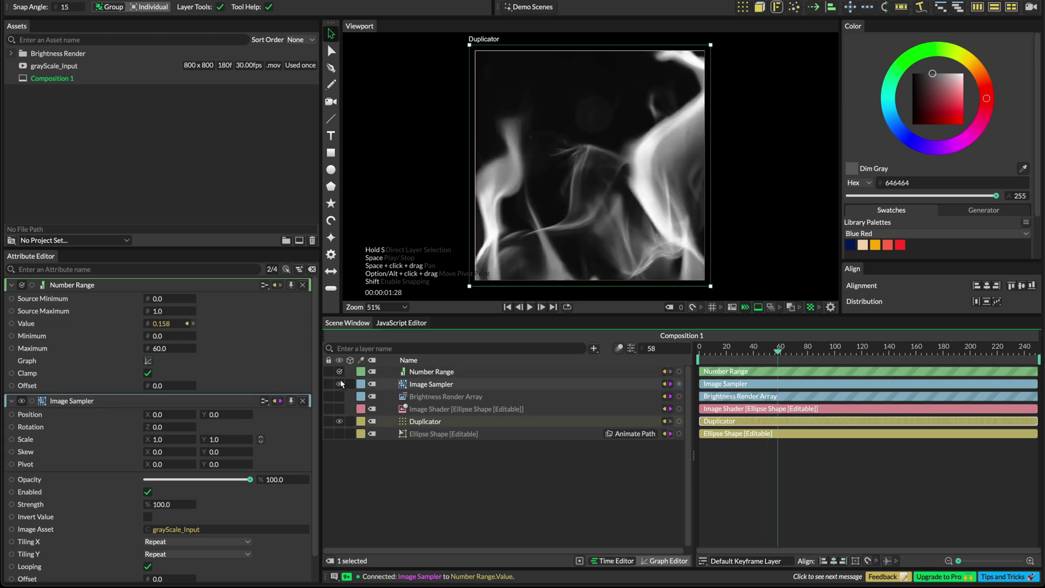
{"action": "left_click", "coordinate": [339, 384]}
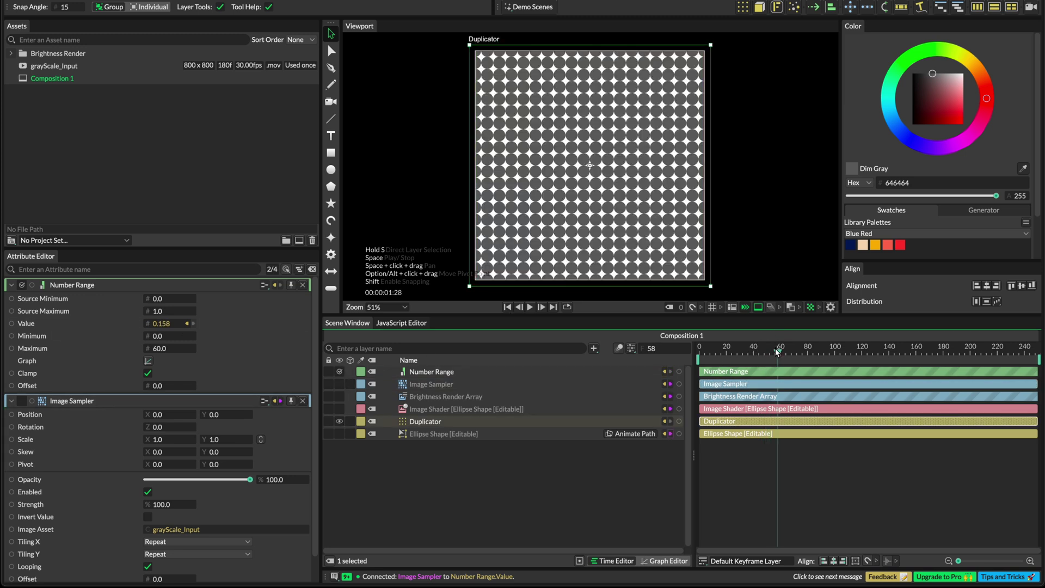
{"action": "left_click", "coordinate": [341, 408]}
{"action": "left_click", "coordinate": [340, 397]}
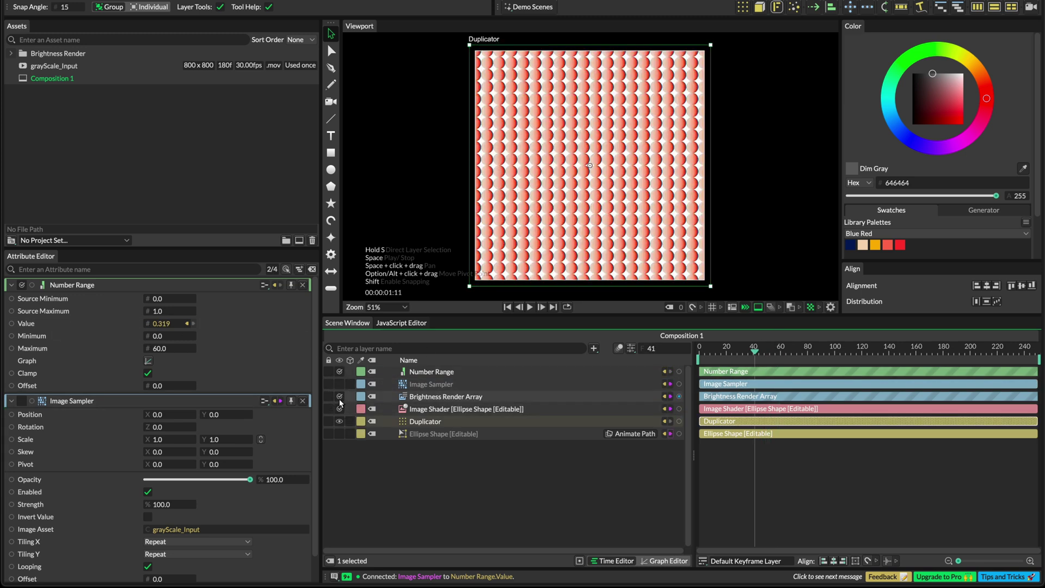
{"action": "mouse_move", "coordinate": [747, 352]}
{"action": "left_mouse_down"}
{"action": "mouse_move", "coordinate": [728, 354]}
{"action": "mouse_move", "coordinate": [784, 354]}
{"action": "mouse_move", "coordinate": [719, 354]}
{"action": "mouse_move", "coordinate": [746, 354]}
{"action": "left_mouse_up"}
{"action": "left_click", "coordinate": [447, 398]}
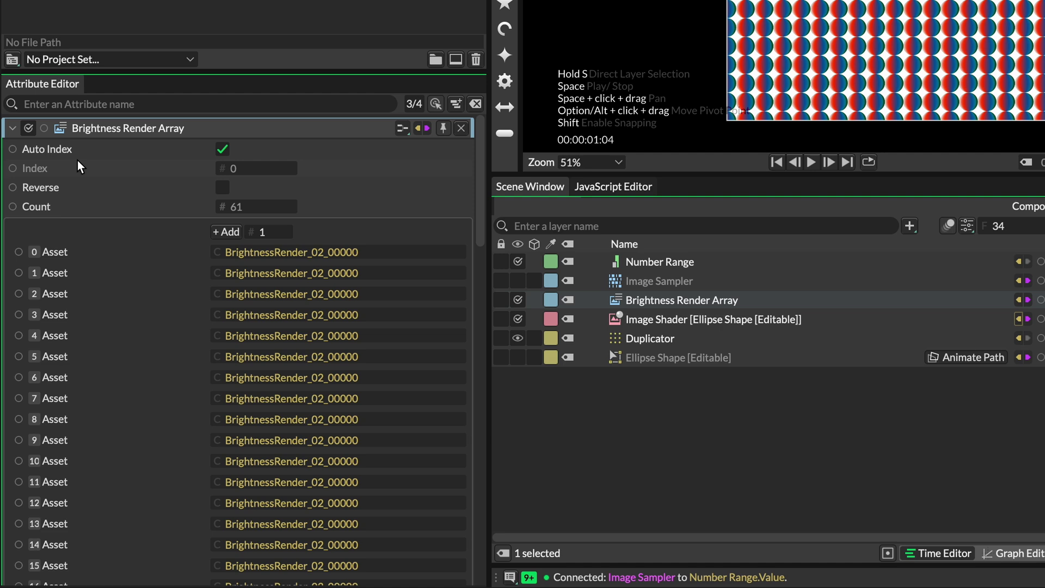
- Turn off automatic frame indexing and connect the Number Range output to Index
{"action": "left_click", "coordinate": [223, 148]}
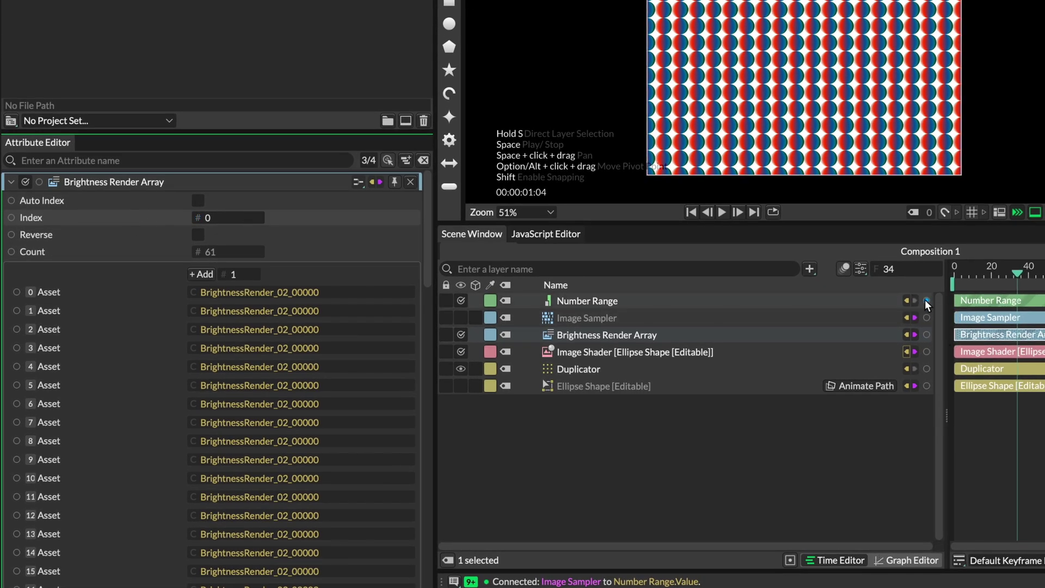
{"action": "left_click_drag", "start_coordinate": [928, 301], "coordinate": [40, 219]}
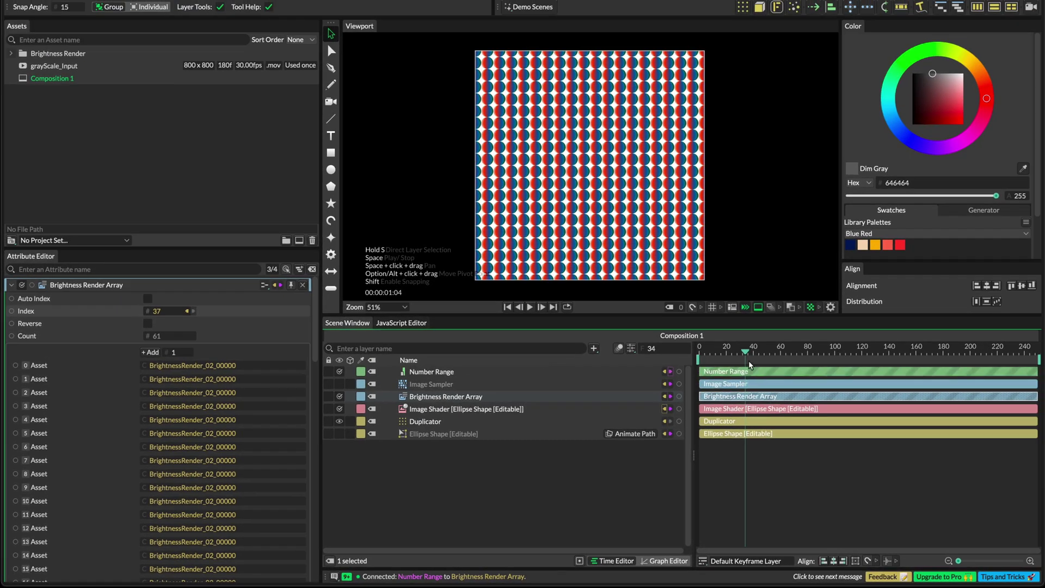
{"action": "mouse_move", "coordinate": [749, 352]}
{"action": "left_mouse_down"}
{"action": "mouse_move", "coordinate": [718, 352]}
{"action": "mouse_move", "coordinate": [781, 352]}
{"action": "mouse_move", "coordinate": [743, 353]}
{"action": "left_mouse_up"}
{"action": "scroll", "coordinate": [100, 420], "scroll_direction": "down", "scroll_amount": 3}
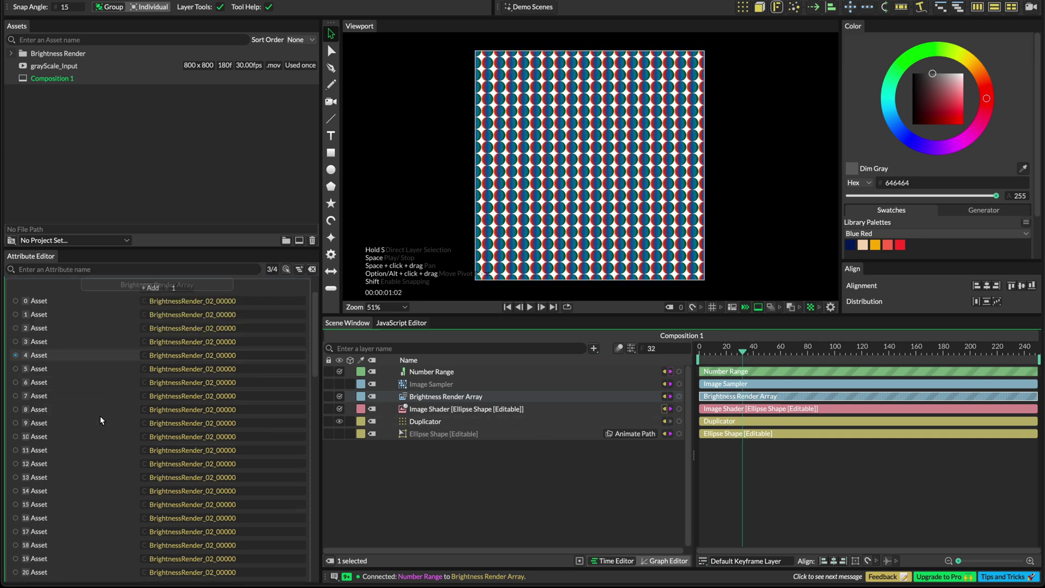
{"action": "scroll", "coordinate": [99, 416], "scroll_direction": "up", "scroll_amount": 3}
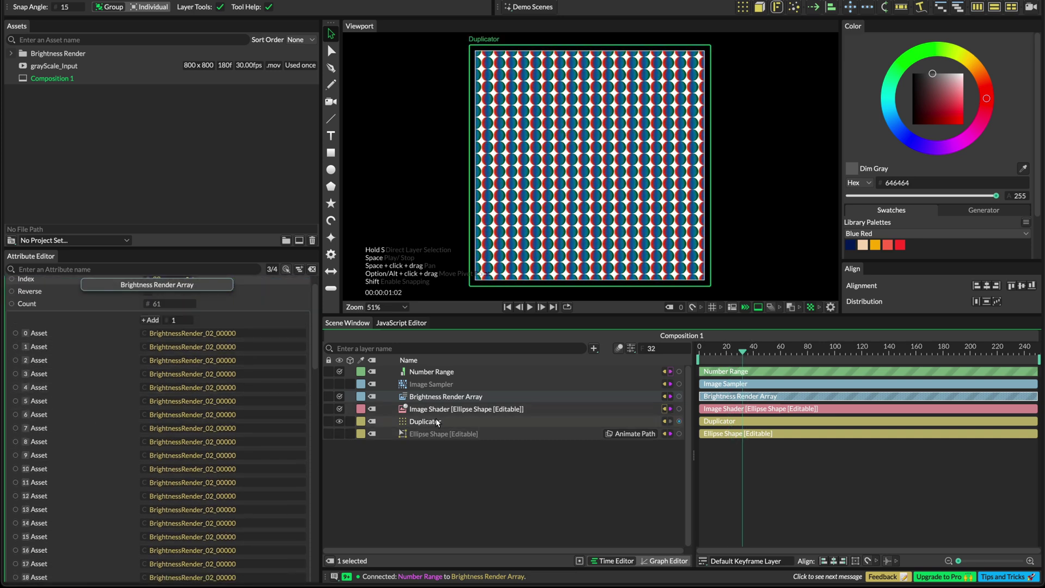
- Replace the Image Shader Time's Number Range link with the Brightness Render Array Index
{"action": "left_click", "coordinate": [463, 409]}
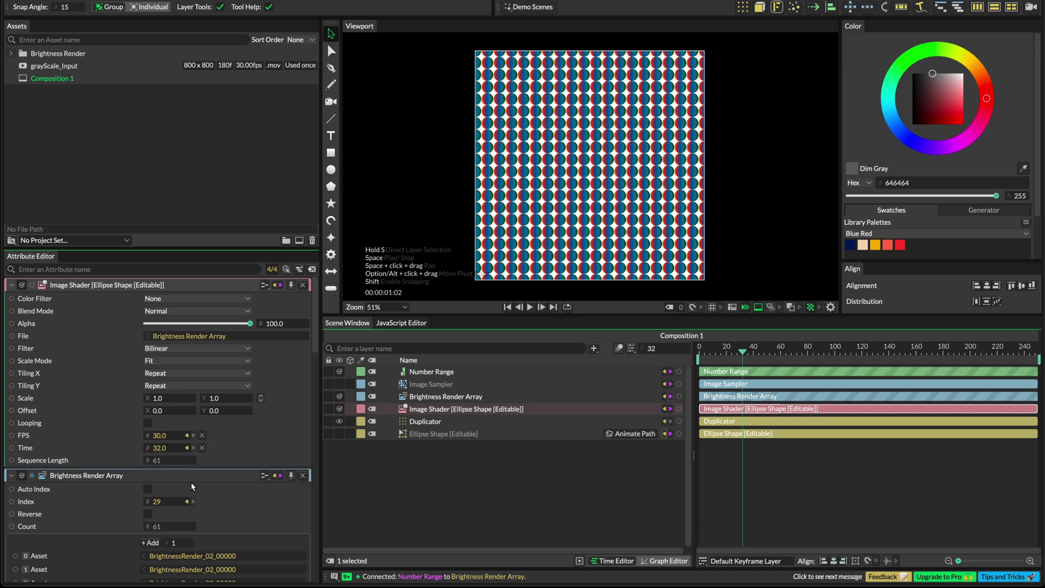
{"action": "left_click_drag", "start_coordinate": [11, 448], "coordinate": [31, 501]}
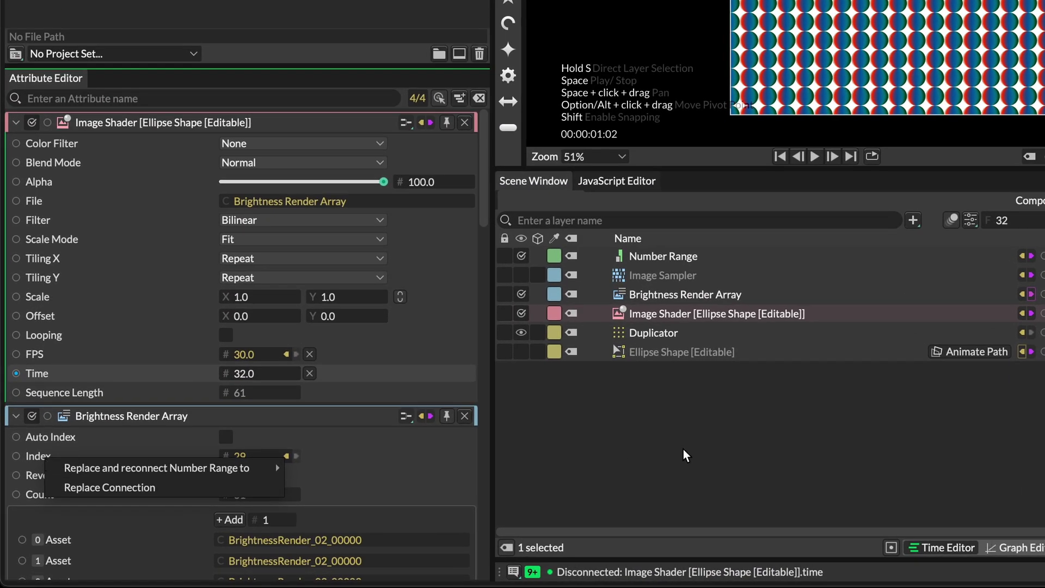
{"action": "key", "text": "Escape"}
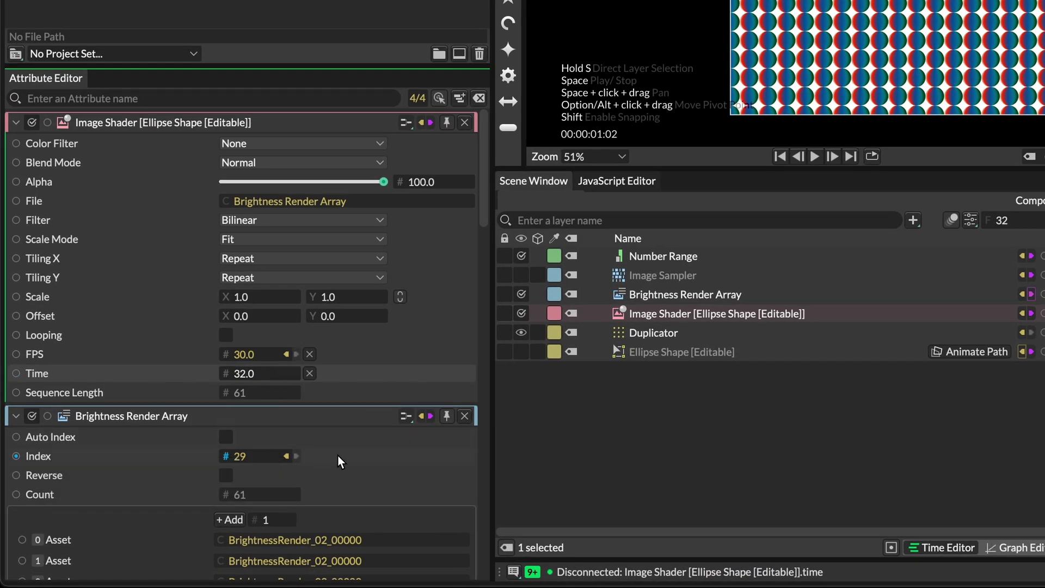
{"action": "left_click_drag", "start_coordinate": [17, 456], "coordinate": [37, 377]}
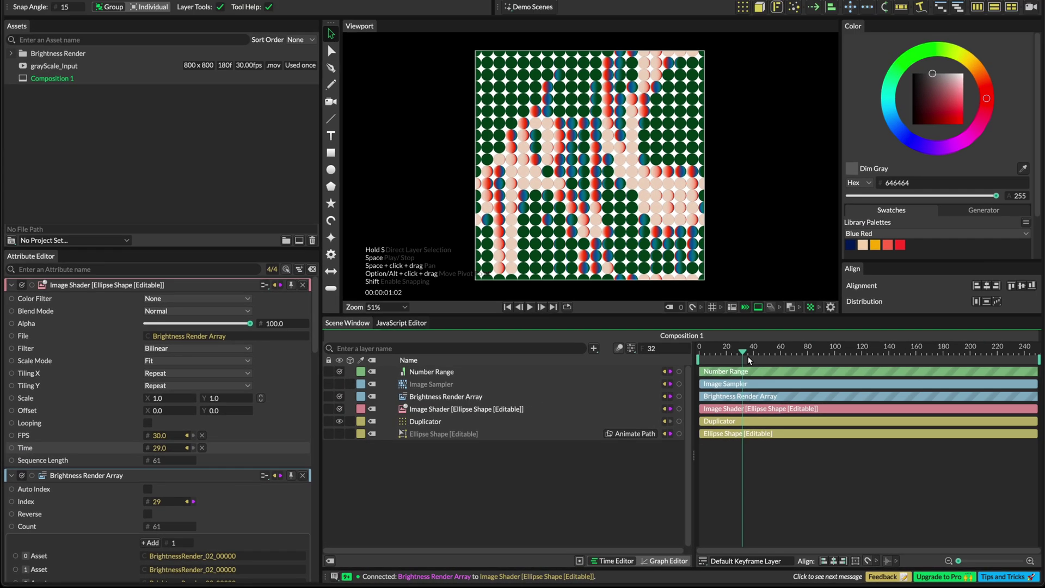
{"action": "left_click_drag", "start_coordinate": [743, 352], "coordinate": [764, 371]}
- Add a Background Shape layer and move it to the bottom of the layer stack
{"action": "left_click", "coordinate": [594, 349]}
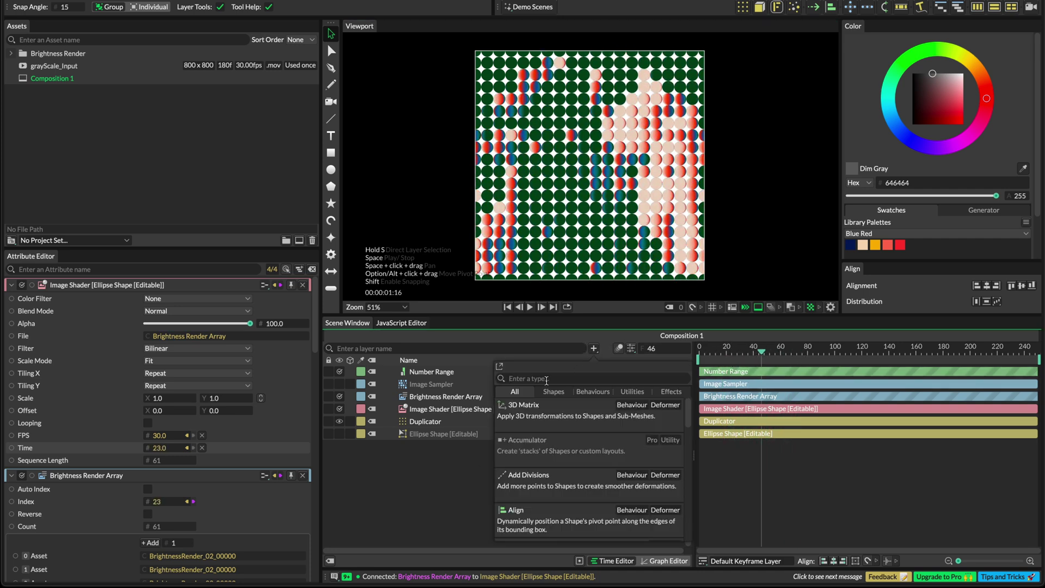
{"action": "type", "text": "back"}
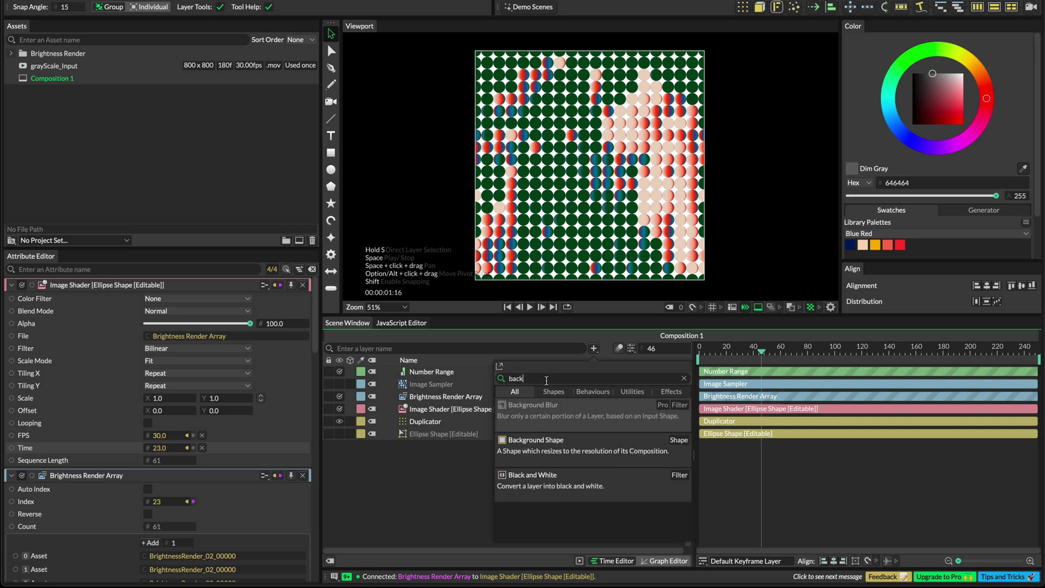
{"action": "left_click", "coordinate": [549, 442]}
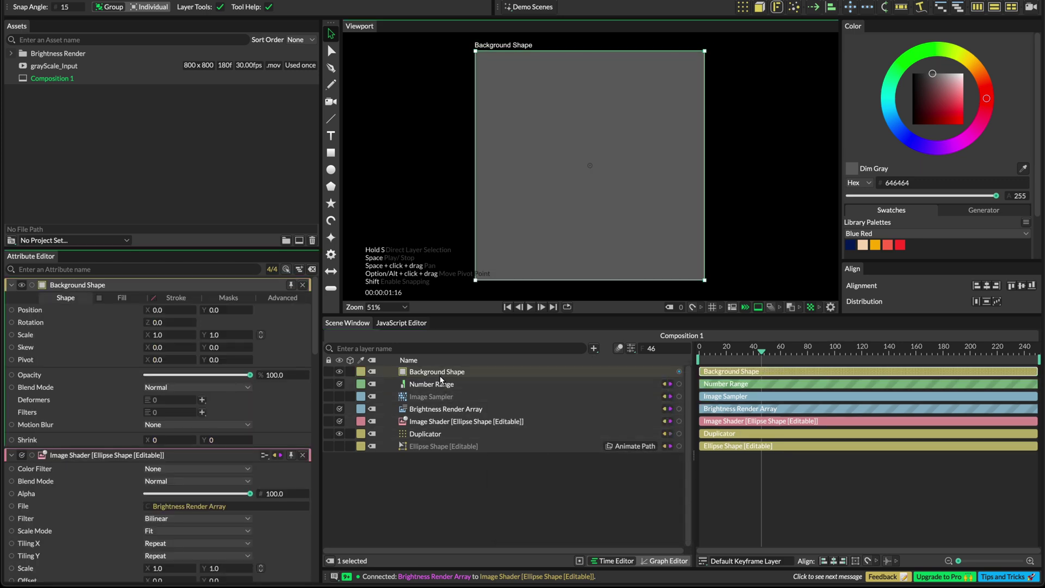
{"action": "left_click_drag", "start_coordinate": [441, 380], "coordinate": [449, 469]}
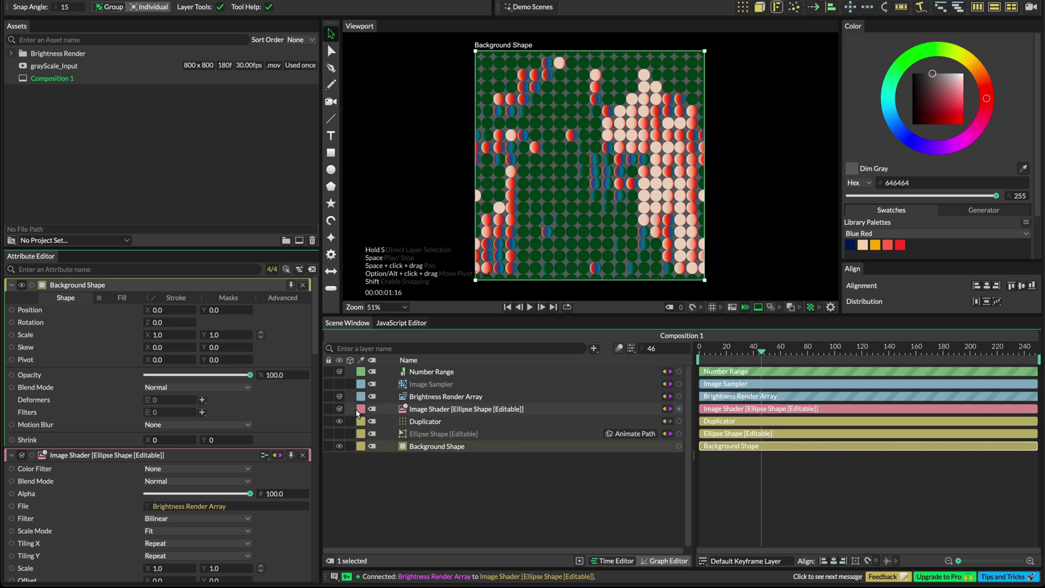
- Set the background's fill colour to black (000000)
{"action": "left_click", "coordinate": [129, 303]}
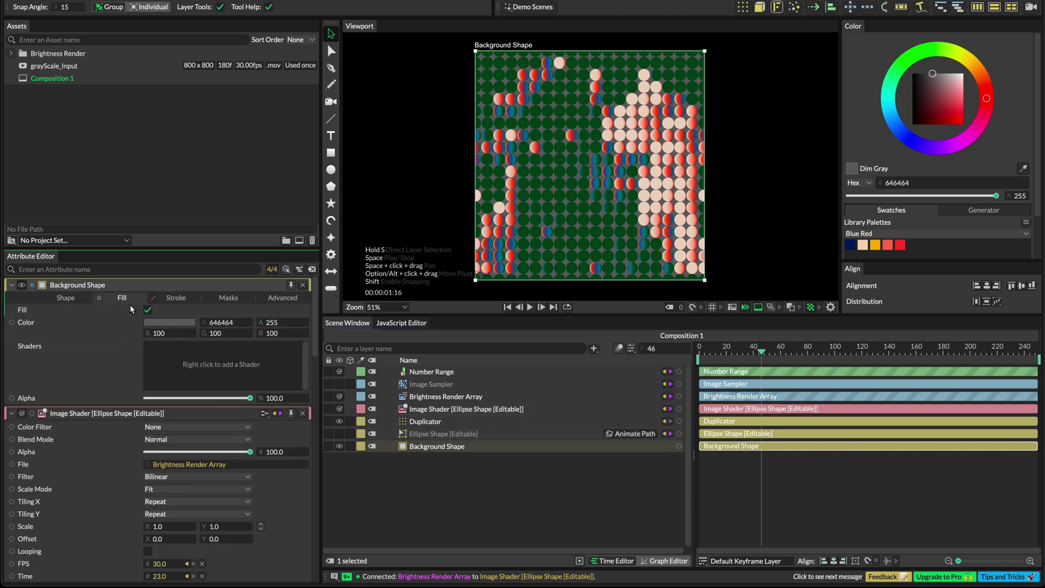
{"action": "left_click", "coordinate": [169, 322]}
{"action": "left_click", "coordinate": [144, 203]}
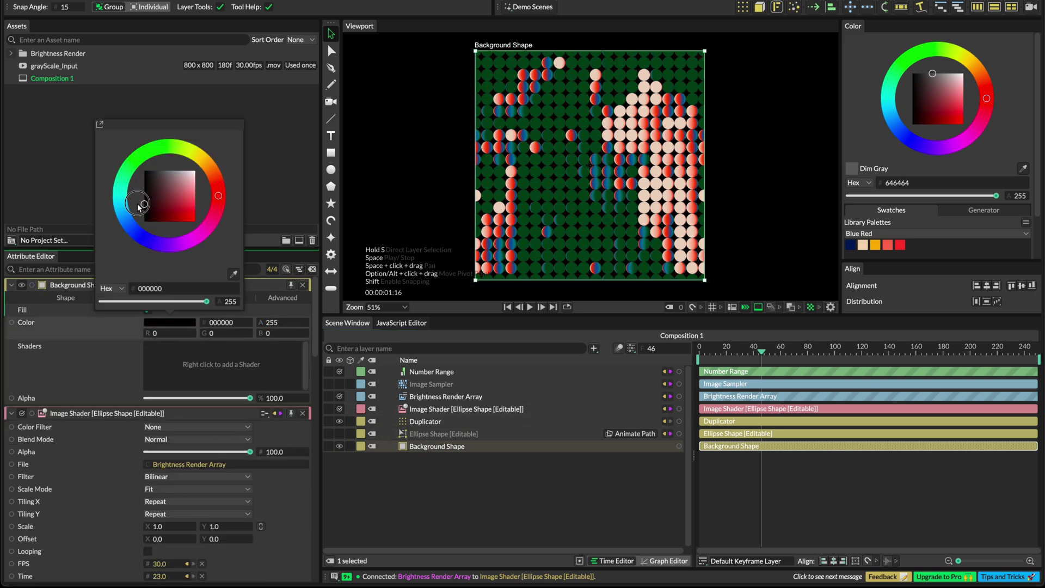
{"action": "left_click", "coordinate": [527, 515]}
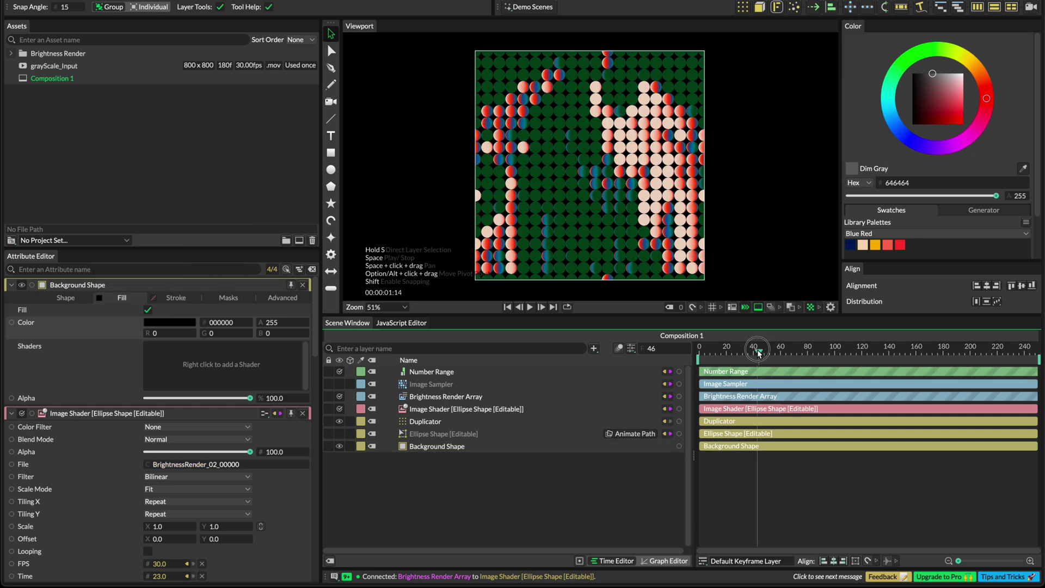
{"action": "left_click", "coordinate": [419, 422]}
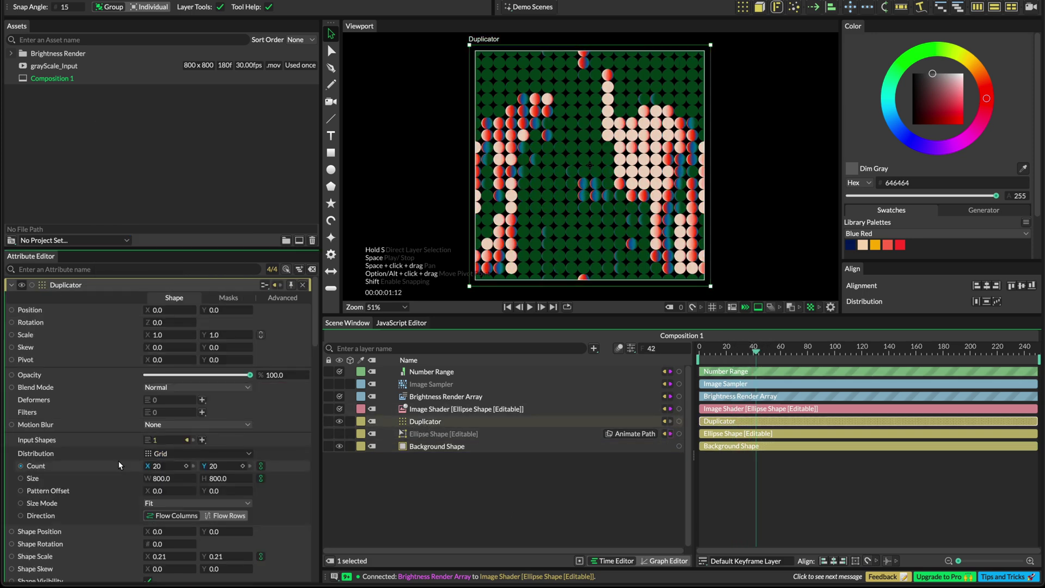
- Set the Duplicator's grid count to 60 and shape scale to 0.07, then preview
{"action": "left_click", "coordinate": [156, 469]}
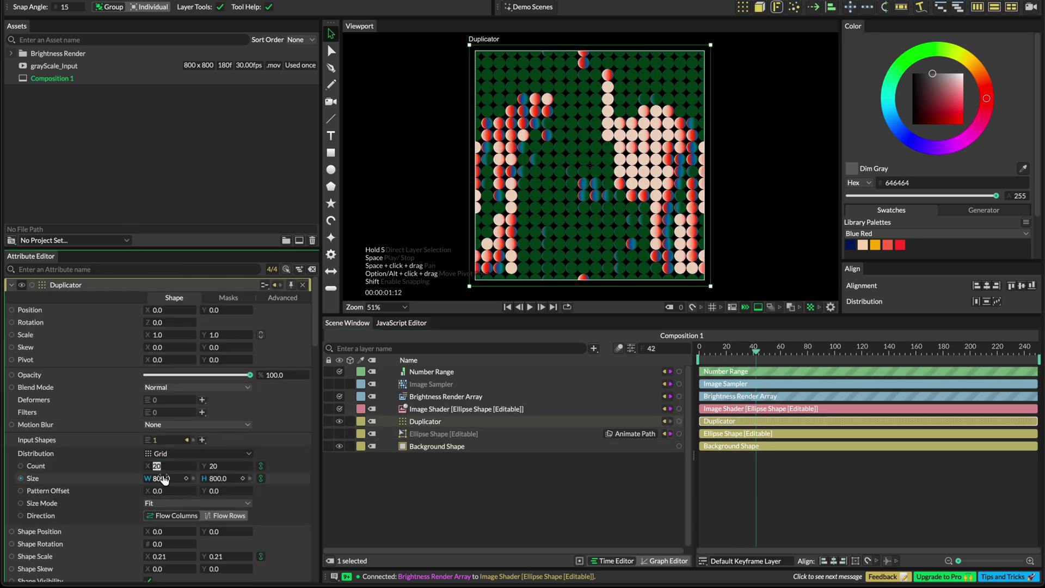
{"action": "type", "text": "60"}
{"action": "key", "text": "Return"}
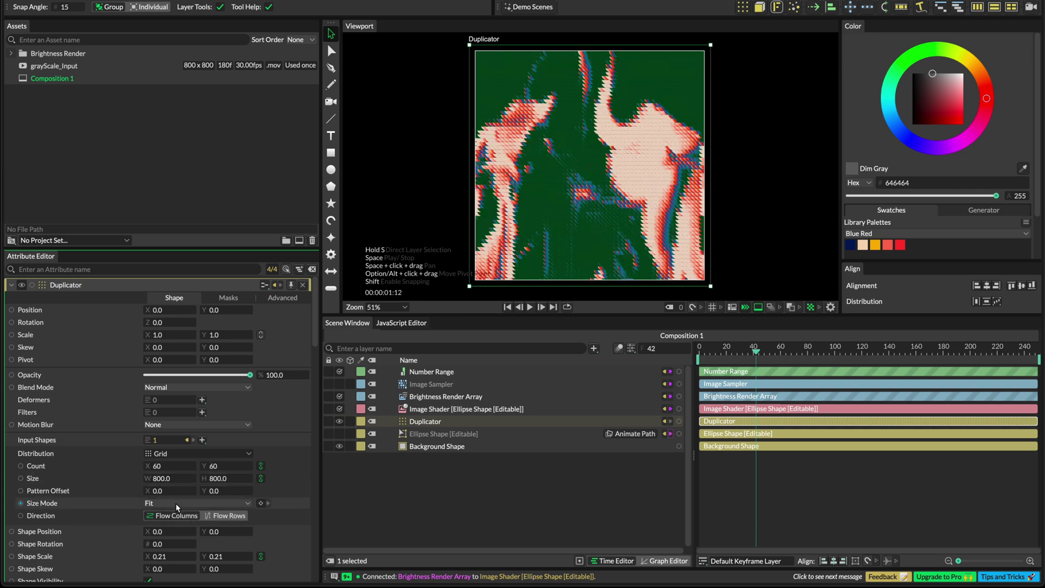
{"action": "left_click", "coordinate": [159, 556]}
{"action": "type", "text": "0.07"}
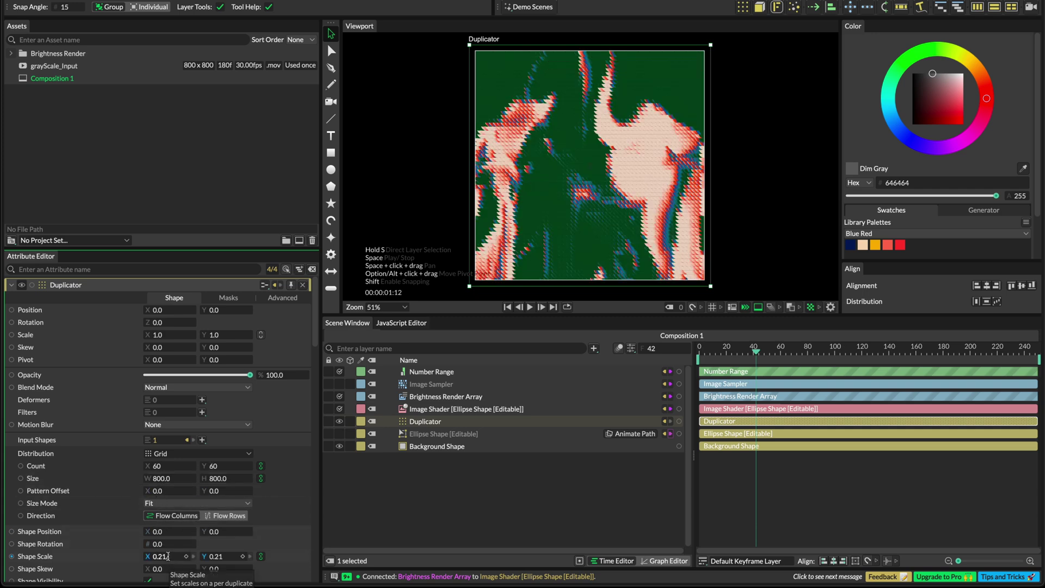
{"action": "key", "text": "Return"}
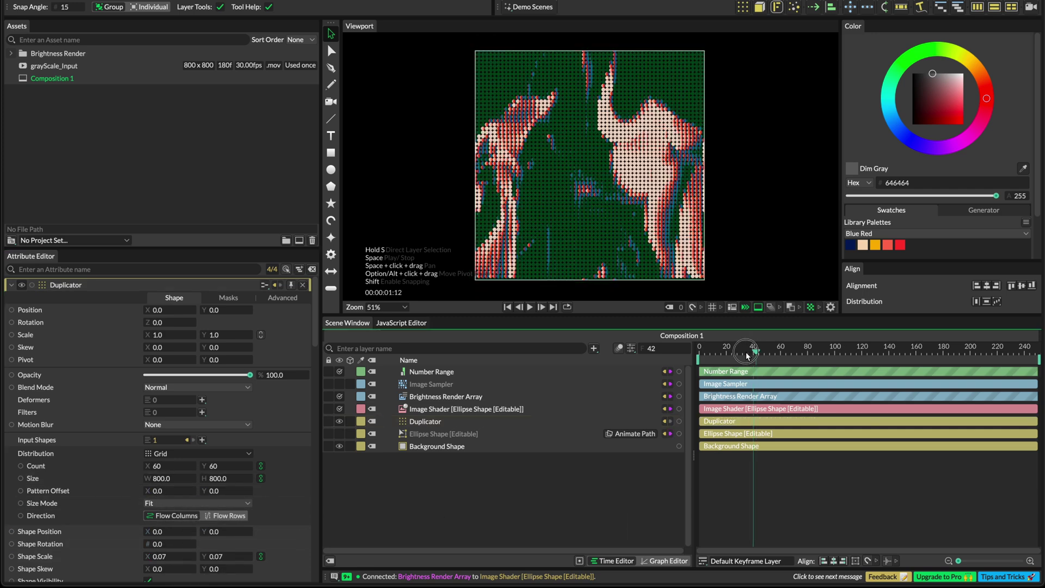
{"action": "left_click_drag", "start_coordinate": [756, 352], "coordinate": [777, 351]}
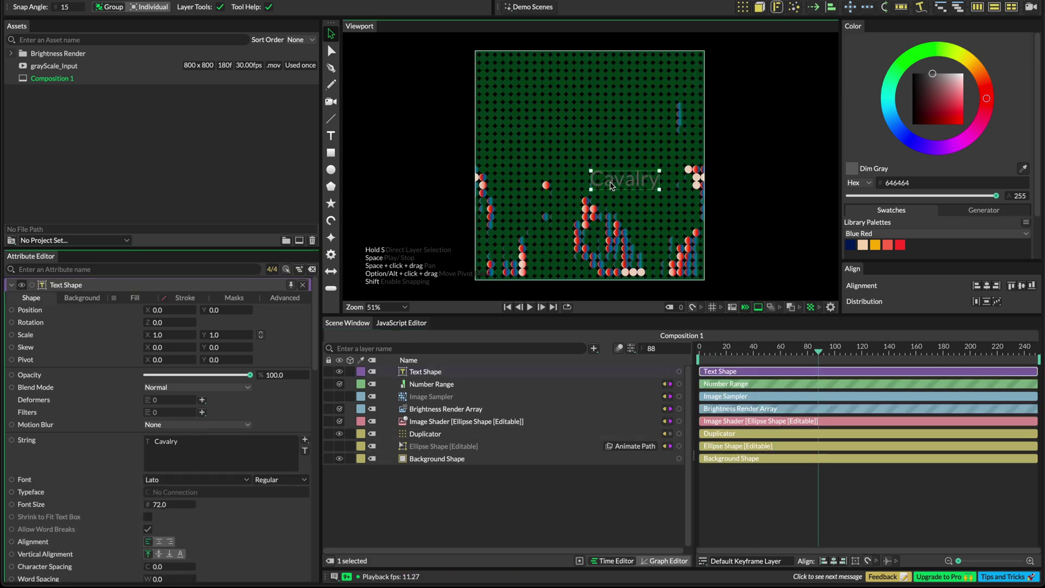
- Replace the text string with 'WR' and '102' on two lines and enlarge it
{"action": "double_click", "coordinate": [166, 442]}
{"action": "type", "text": "WR102"}
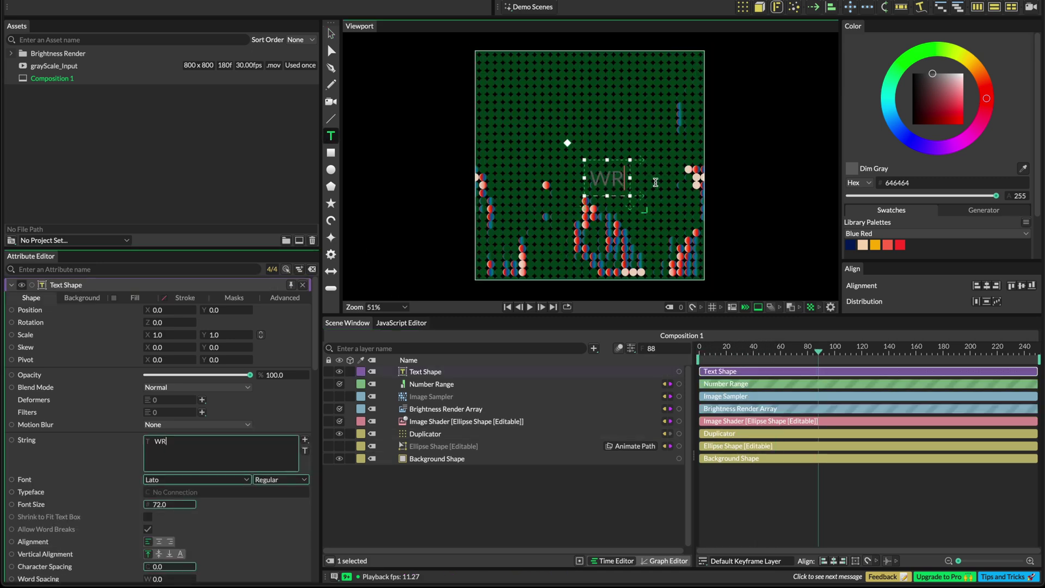
{"action": "left_click", "coordinate": [163, 506]}
{"action": "left_click_drag", "start_coordinate": [164, 505], "coordinate": [201, 513]}
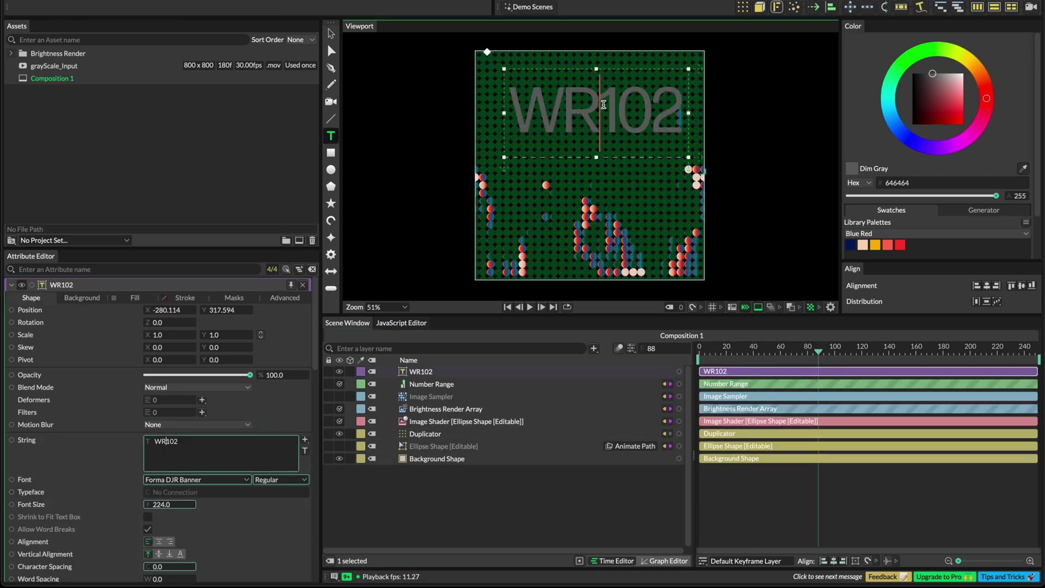
{"action": "key", "text": "Return"}
{"action": "key", "text": "Escape"}
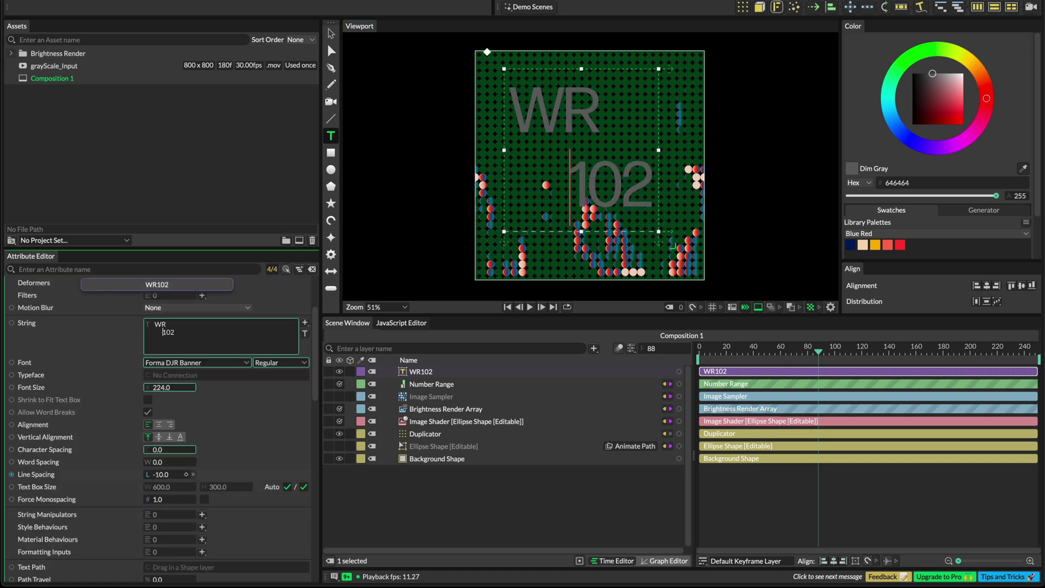
- Make the text white at size 343 and tighten the line spacing
{"action": "left_click", "coordinate": [135, 298]}
{"action": "left_click", "coordinate": [169, 322]}
{"action": "left_click_drag", "start_coordinate": [160, 221], "coordinate": [145, 171]}
{"action": "left_click", "coordinate": [31, 298]}
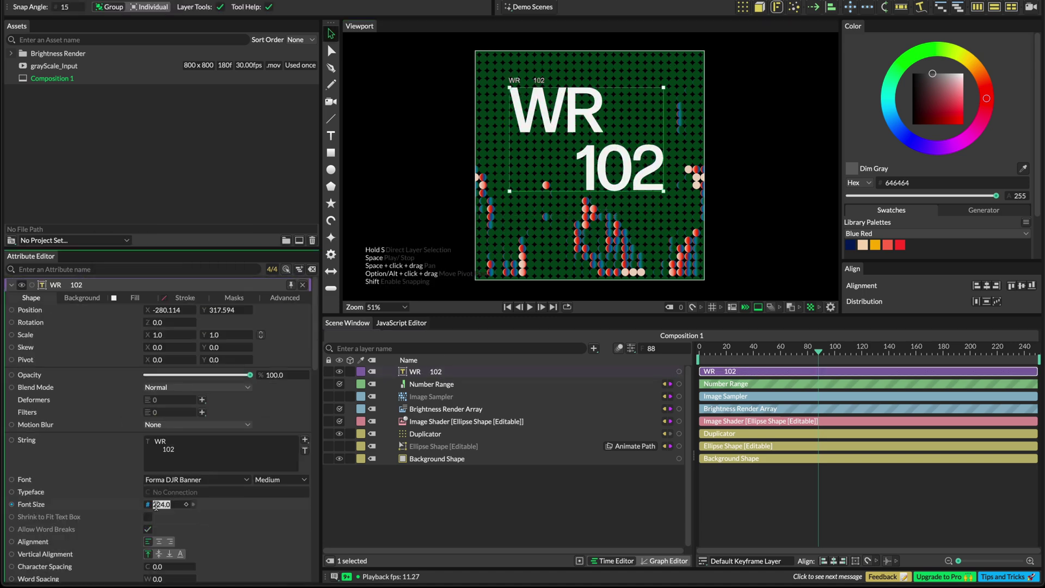
{"action": "left_click_drag", "start_coordinate": [163, 504], "coordinate": [161, 478]}
{"action": "scroll", "coordinate": [161, 477], "scroll_direction": "down", "scroll_amount": 3}
{"action": "left_click", "coordinate": [852, 373]}
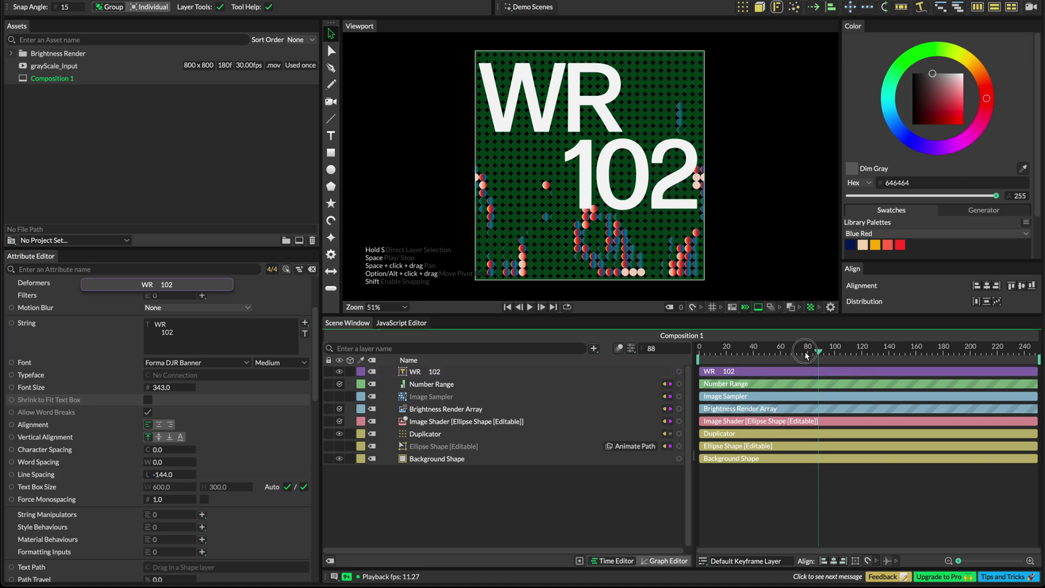